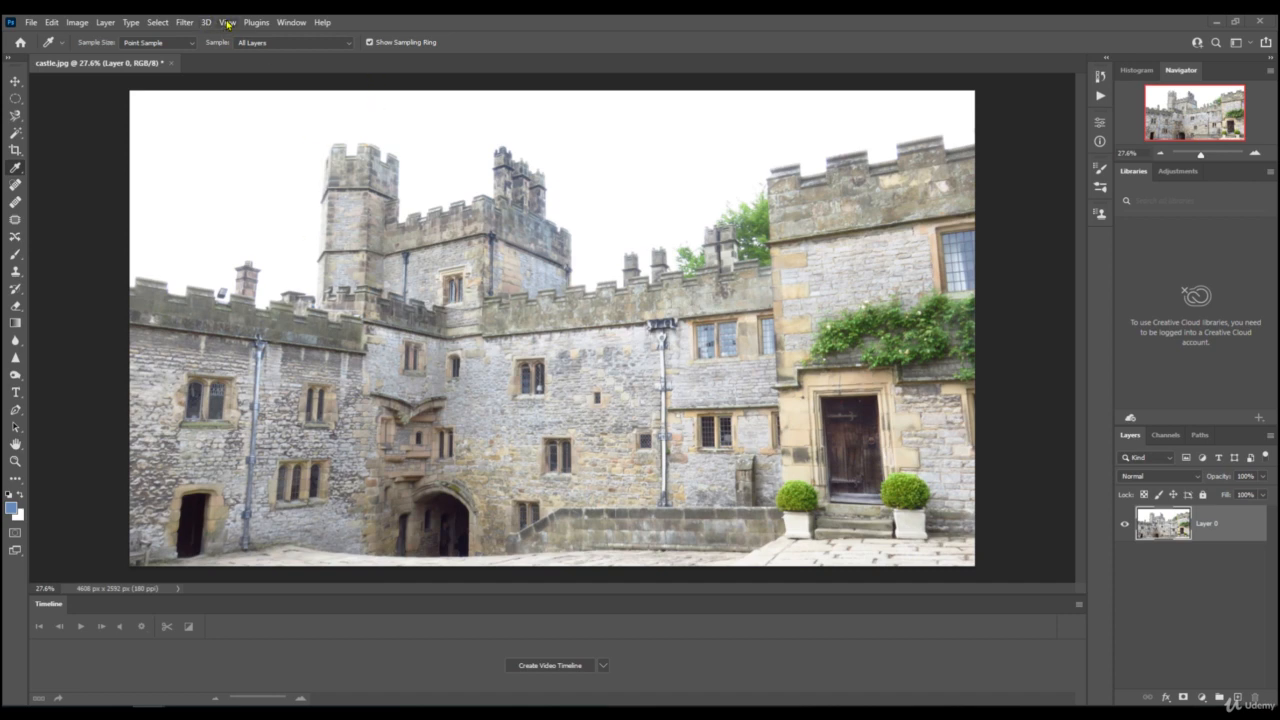
- In the Camera Raw filter, set the castle photo's exposure to -1.00, contrast to +44 and highlights to -25
click(184, 22)
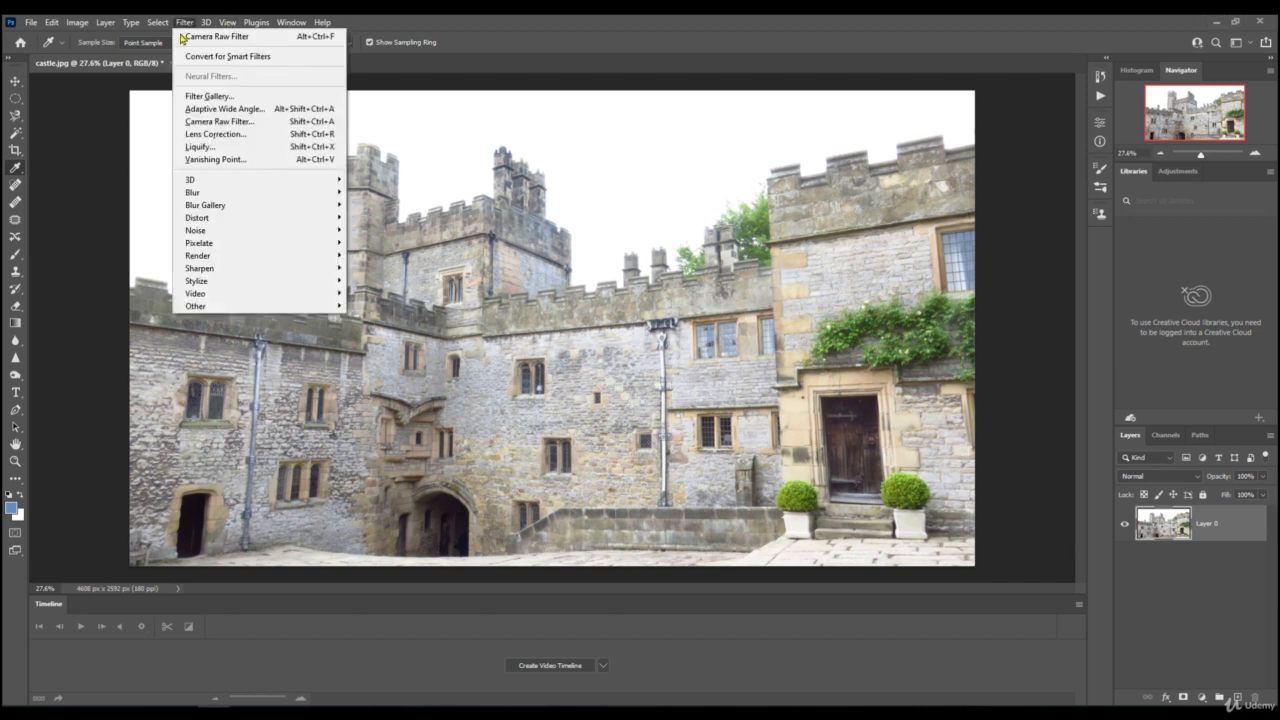
click(197, 123)
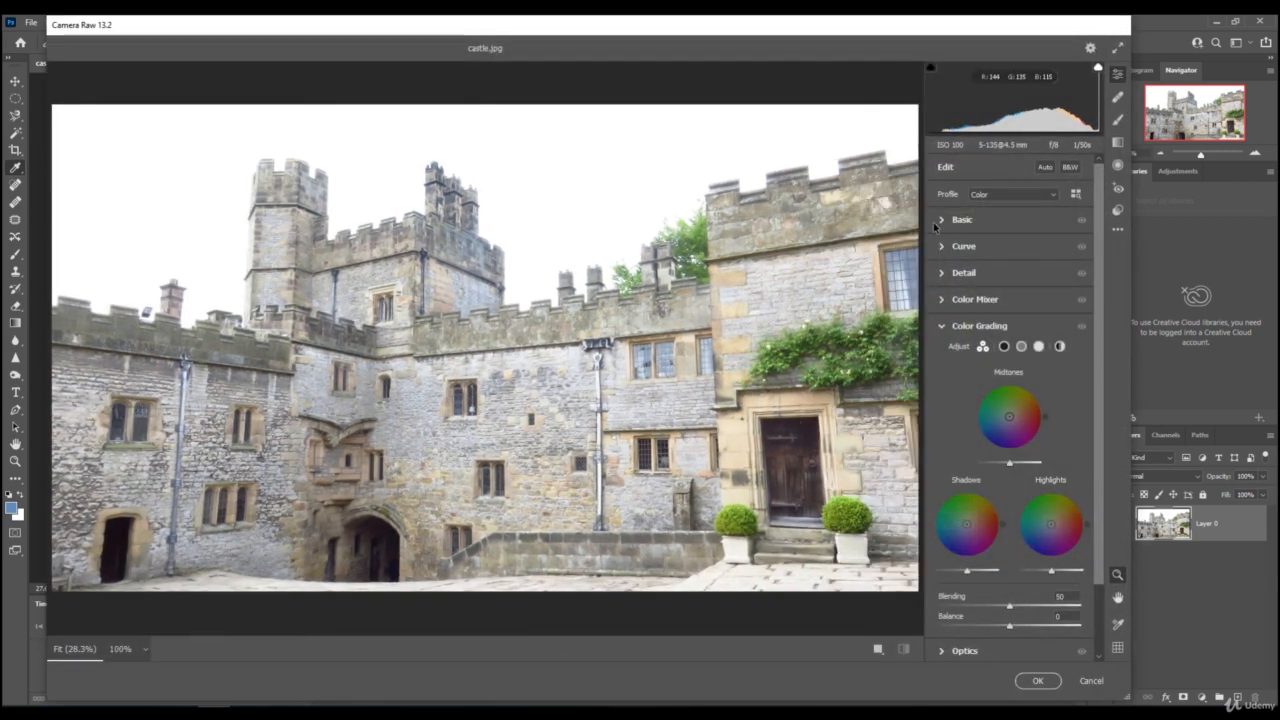
click(955, 228)
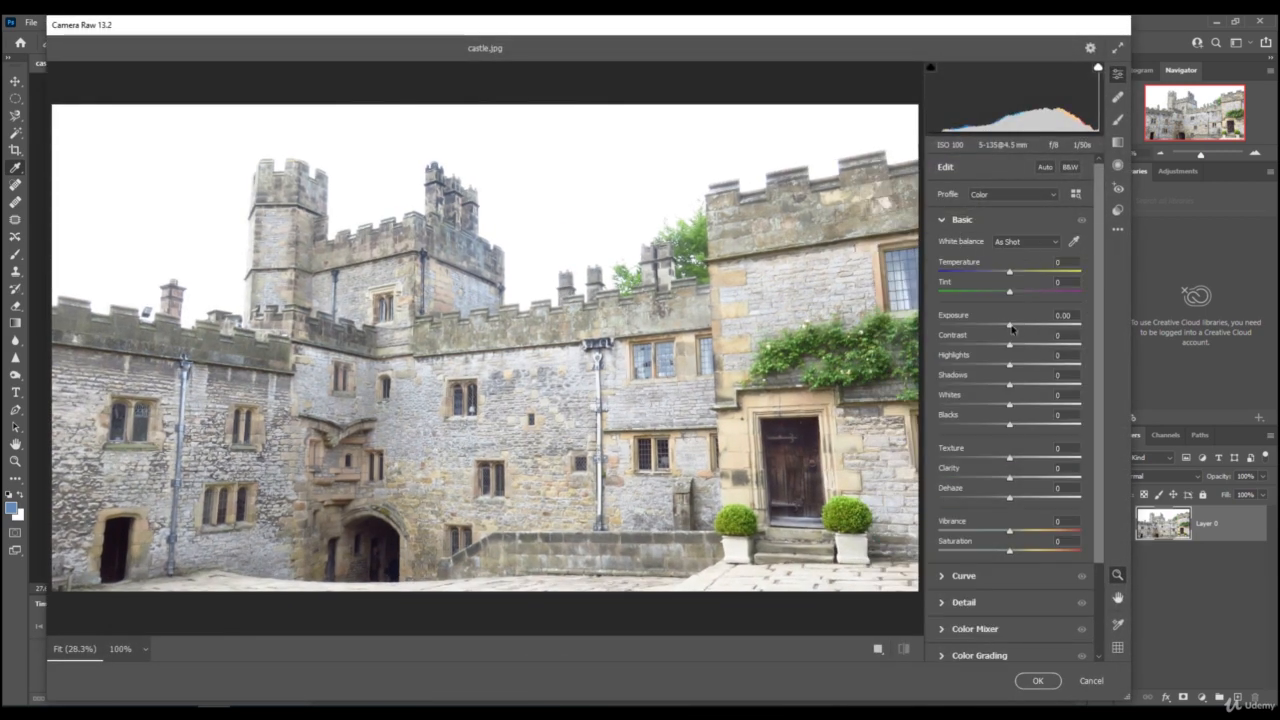
drag(1010, 327, 991, 367)
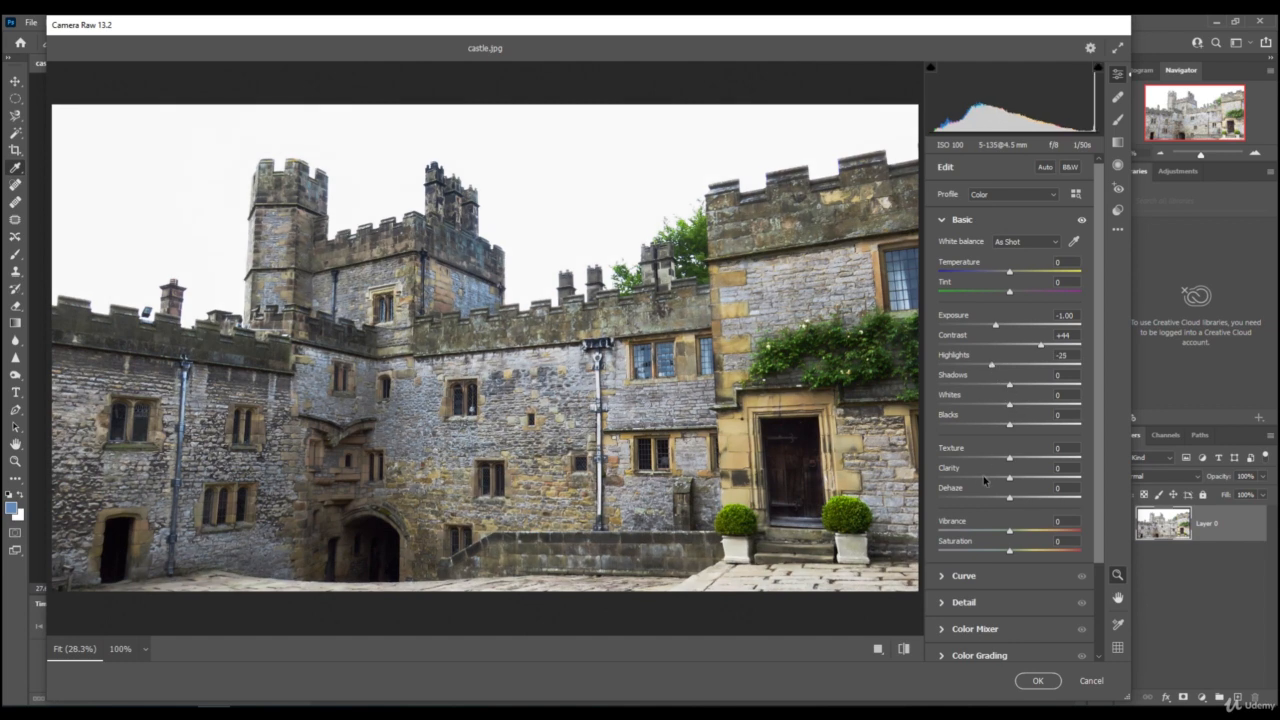
- Set vibrance to +25, texture to +9 and clarity to +23, and apply the Camera Raw filter
drag(1009, 533, 1027, 533)
drag(1009, 457, 1024, 482)
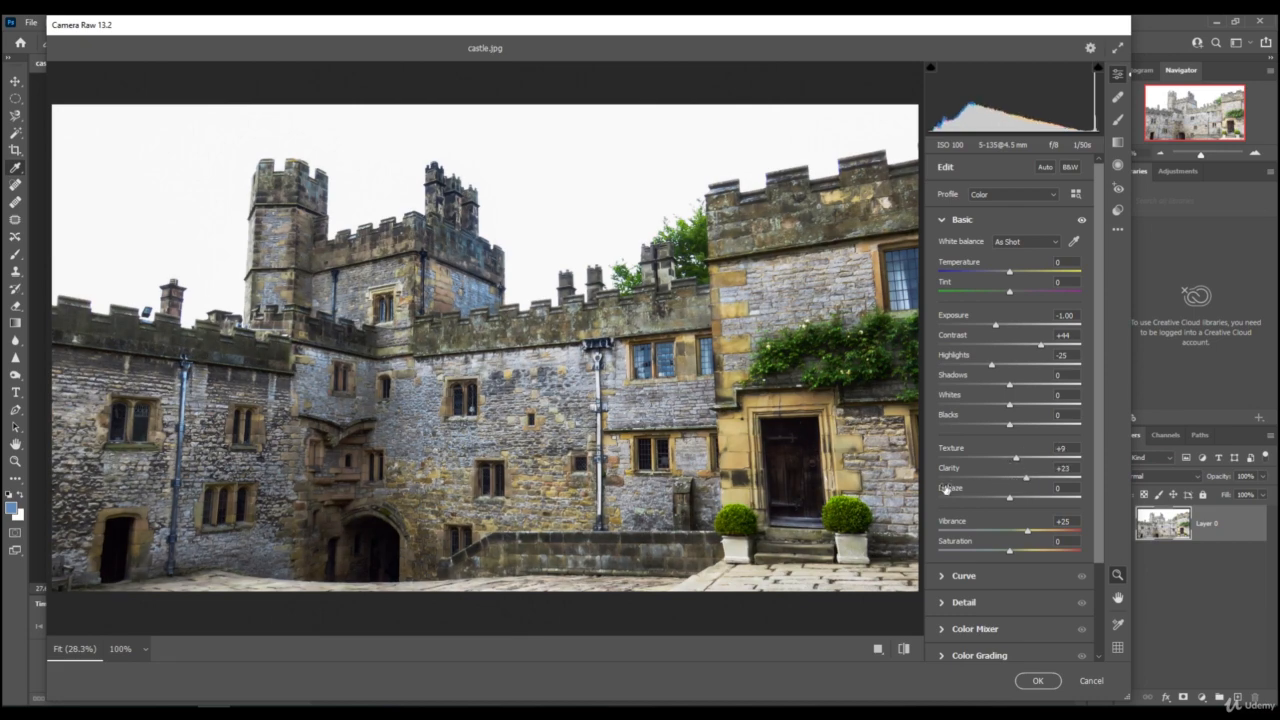
click(1042, 685)
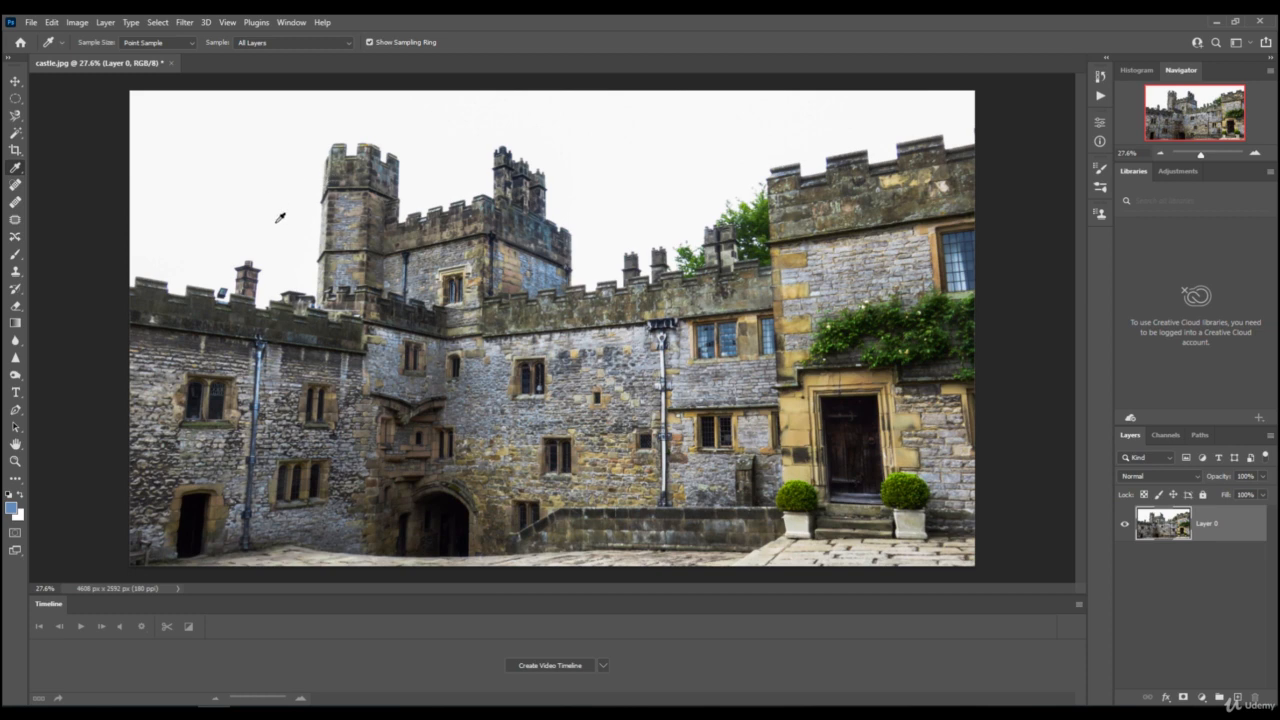
- Start Sky Replacement and choose the dark blue and pink dusk sky from the last row of the Sunsets group
click(50, 22)
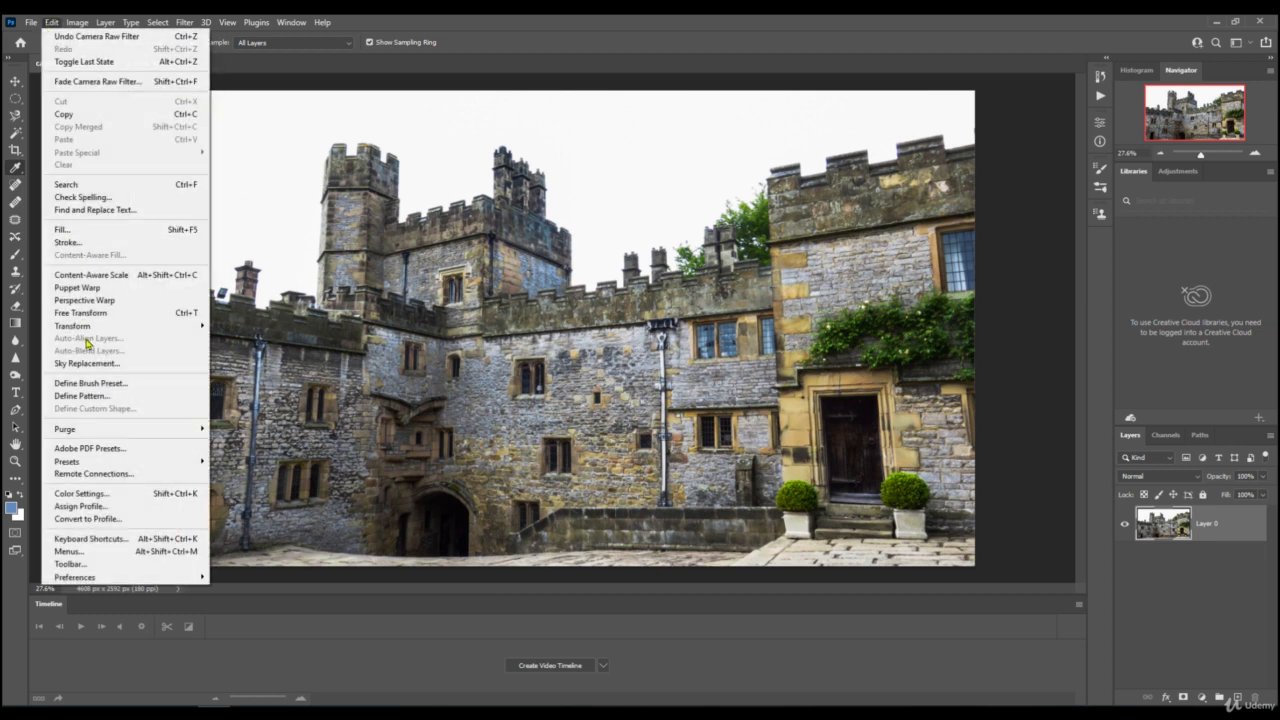
click(88, 365)
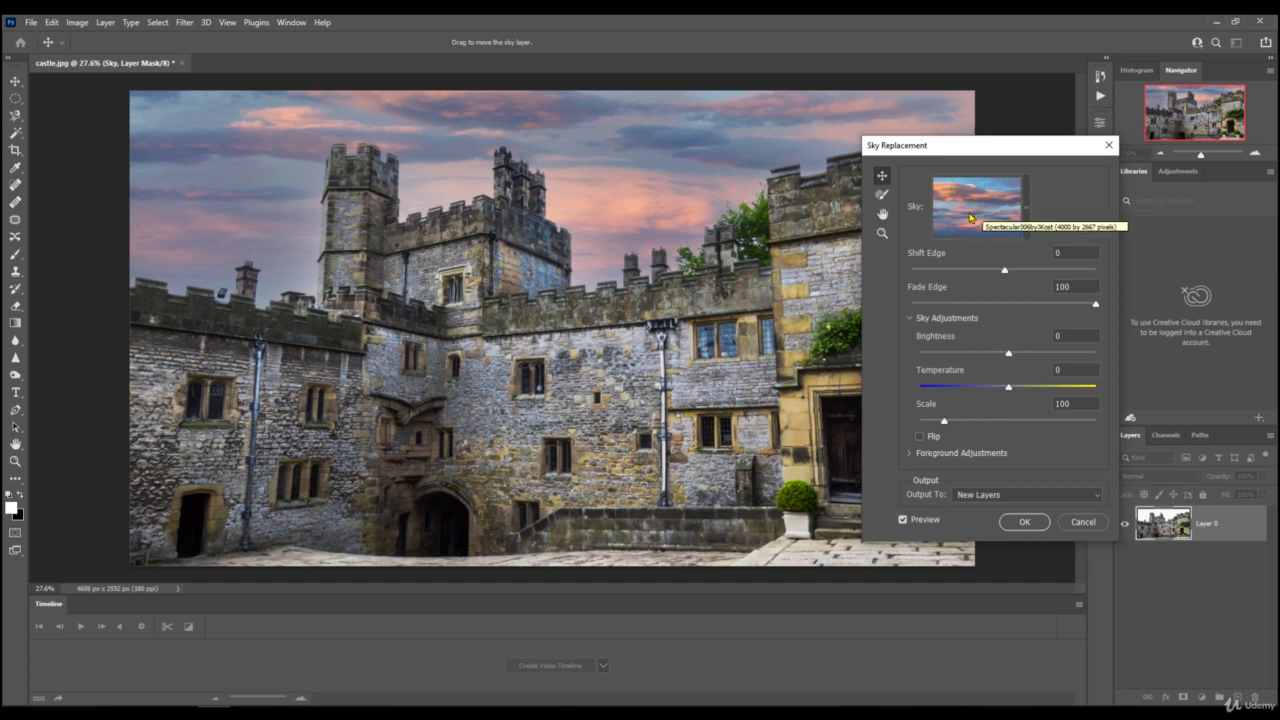
click(975, 213)
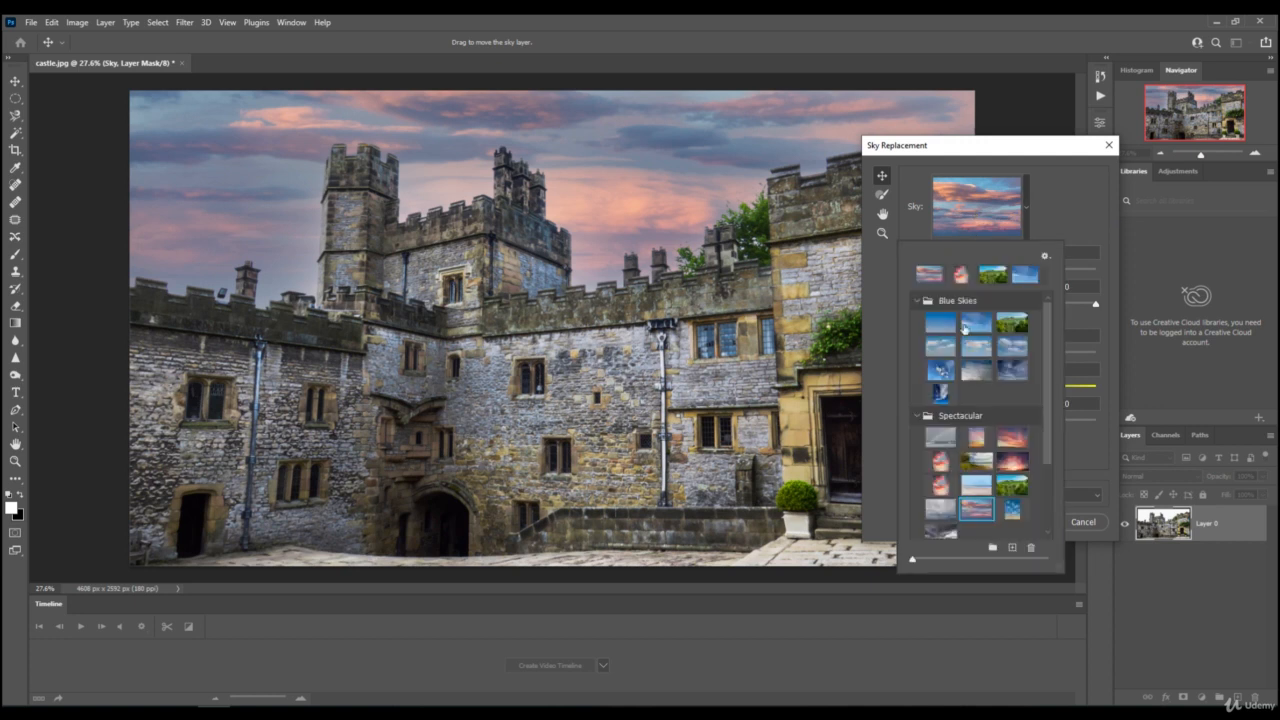
drag(1048, 350, 1045, 336)
scroll(1049, 400, down, 3)
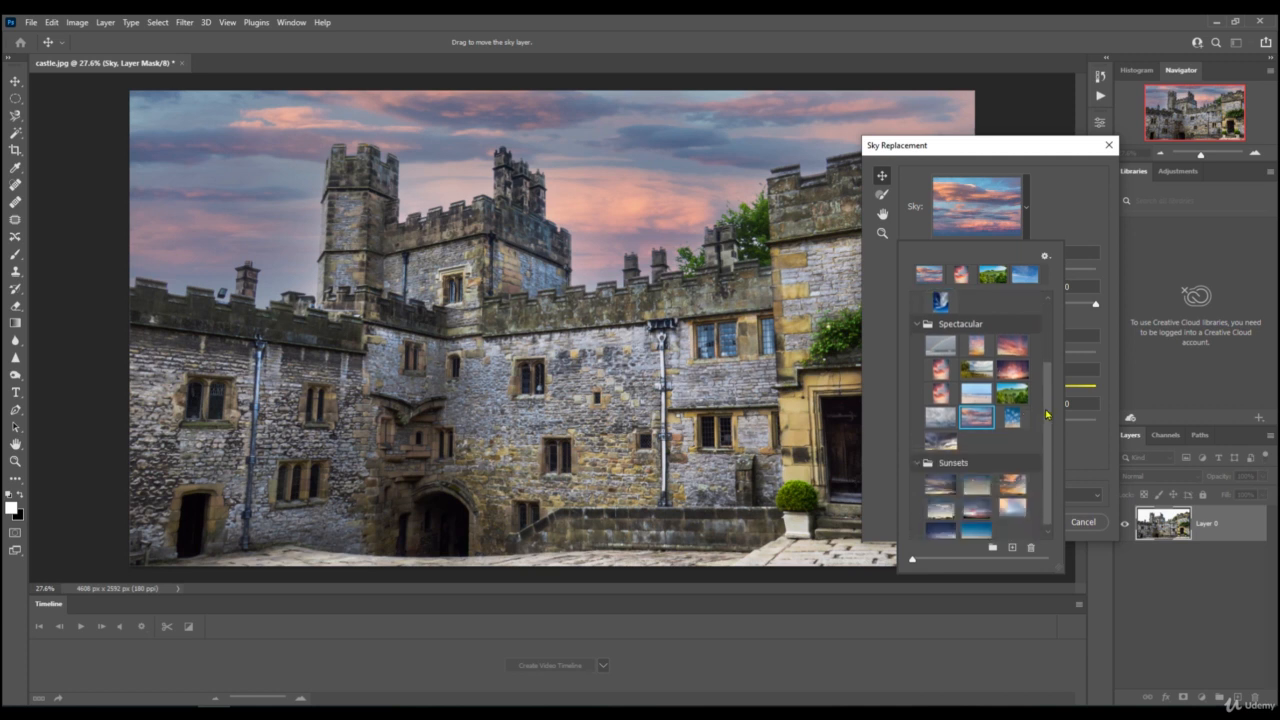
drag(1047, 414, 1047, 475)
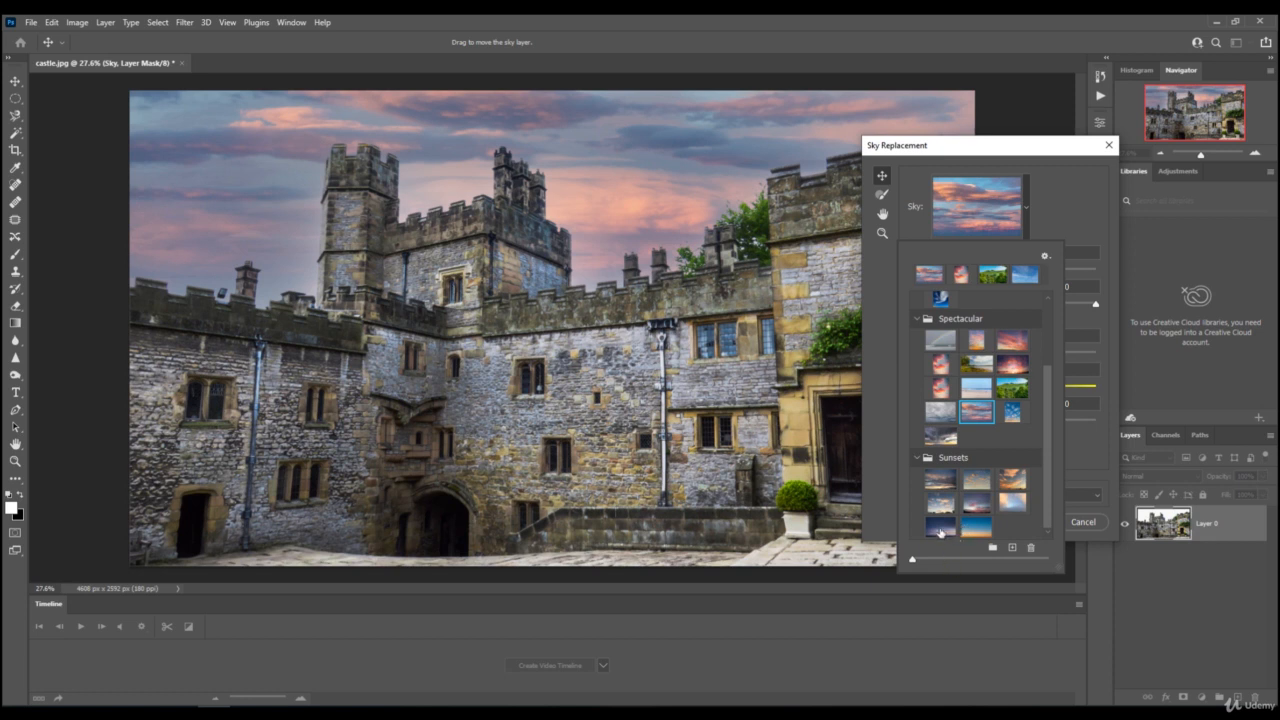
click(940, 528)
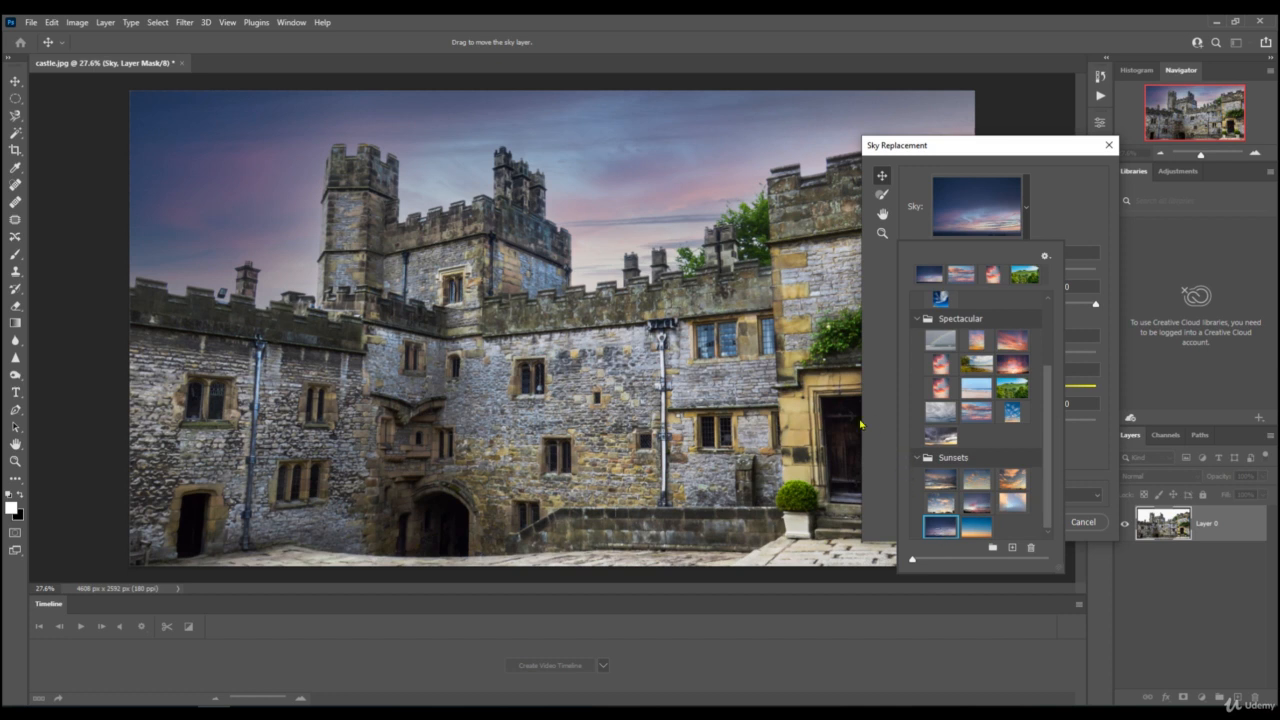
click(1064, 200)
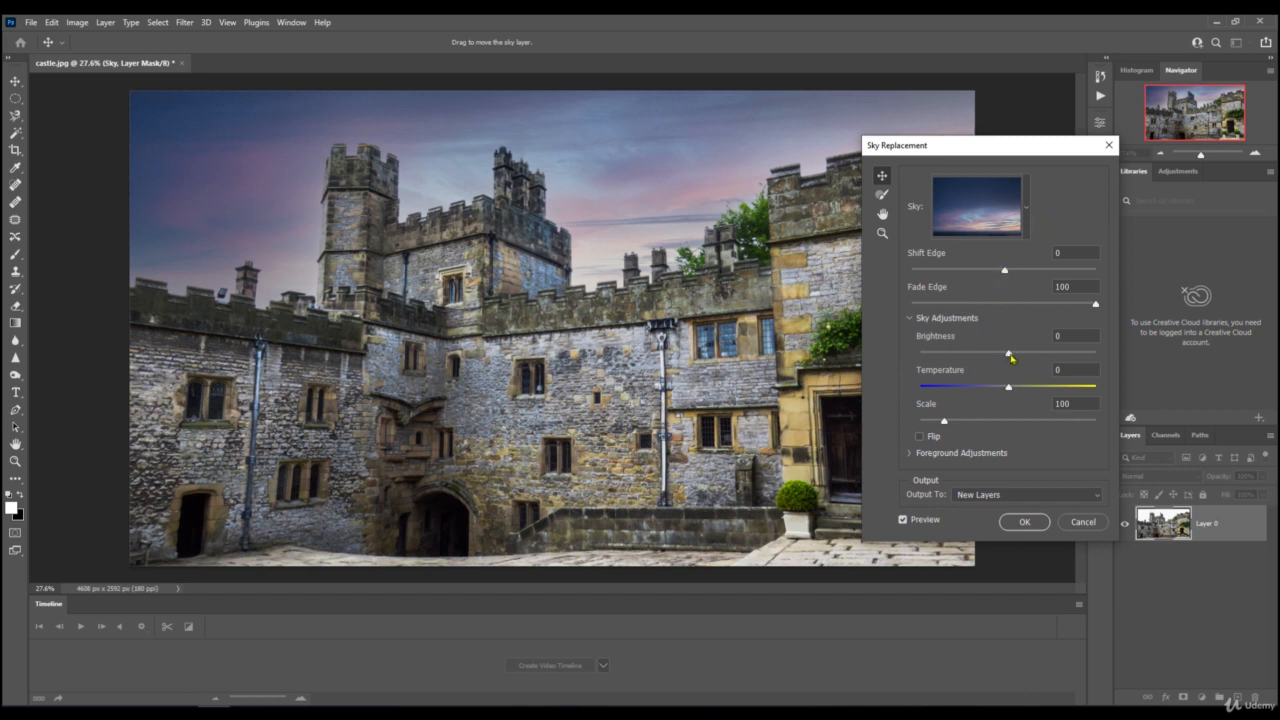
- Set the replacement sky's brightness to 14 and temperature to -33, and flip the sky
drag(1011, 356, 1053, 366)
mouse_move(1046, 357)
mouse_down()
mouse_move(953, 354)
mouse_move(1042, 358)
mouse_move(1021, 358)
mouse_up()
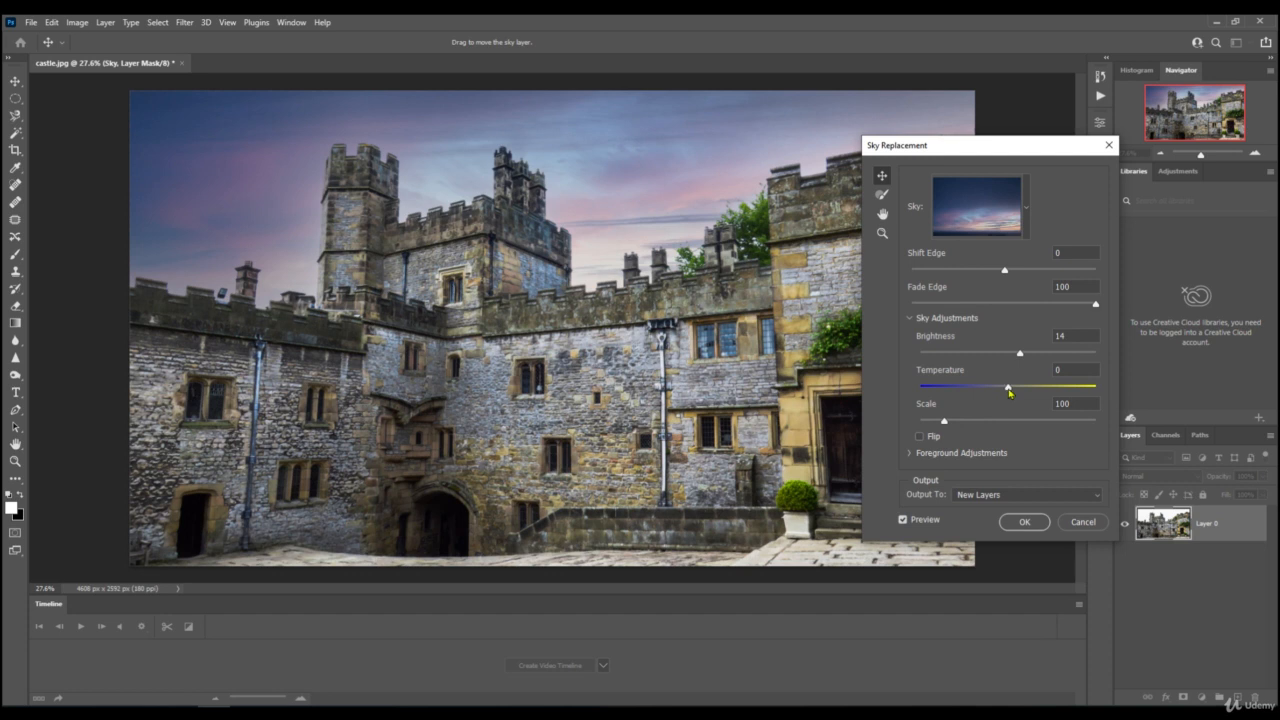
drag(1009, 392, 980, 397)
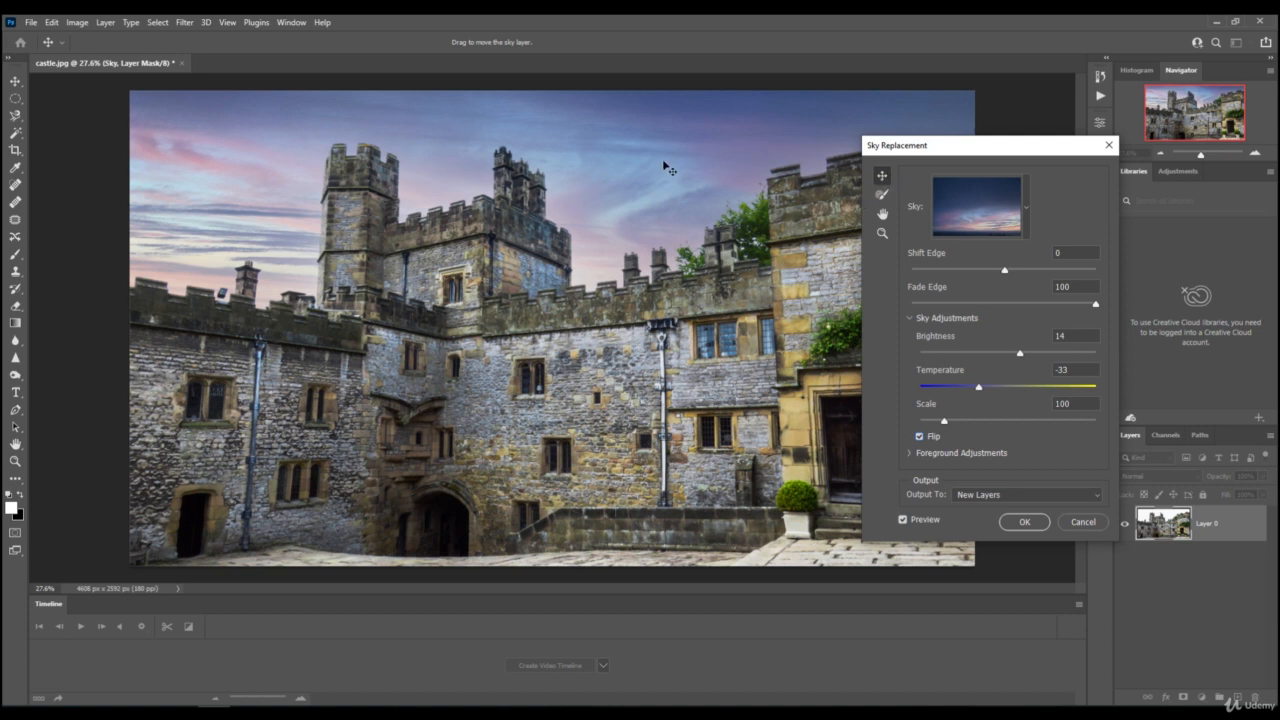
- Reposition the replacement sky slightly, scale it to 125 and apply the replacement to new layers
drag(666, 166, 636, 156)
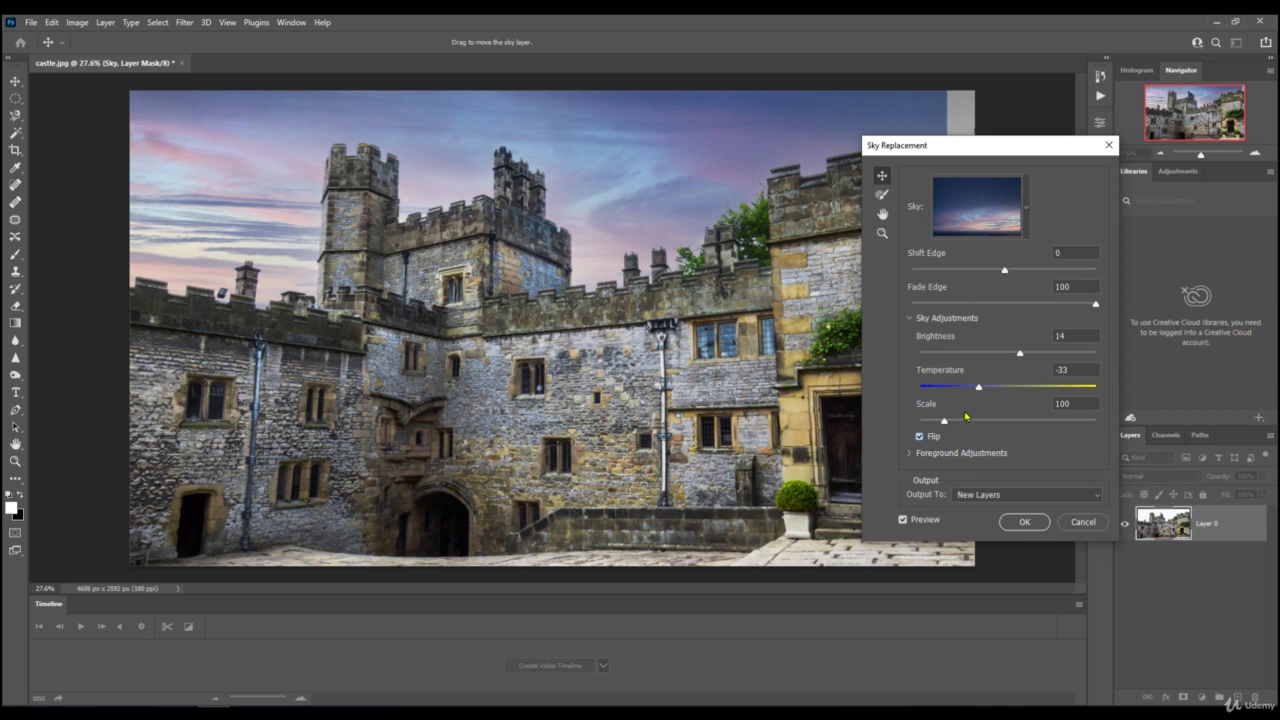
drag(944, 421, 1017, 421)
drag(1019, 425, 958, 424)
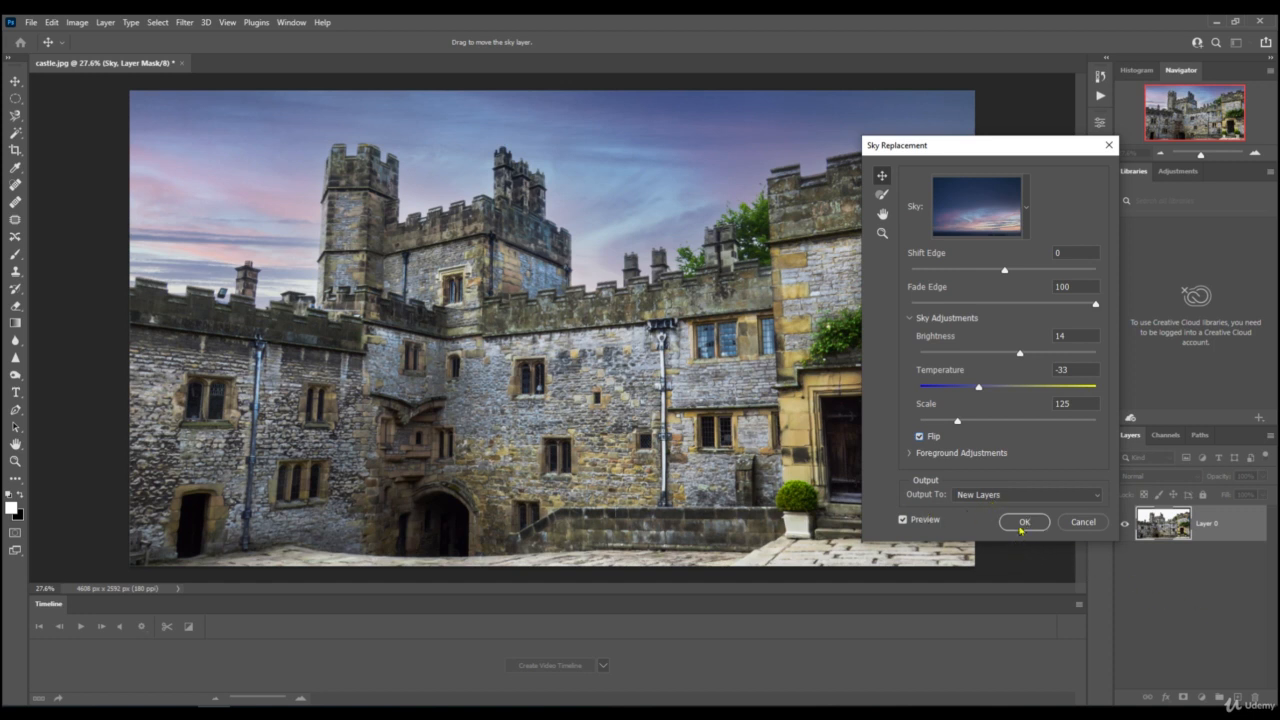
click(1022, 522)
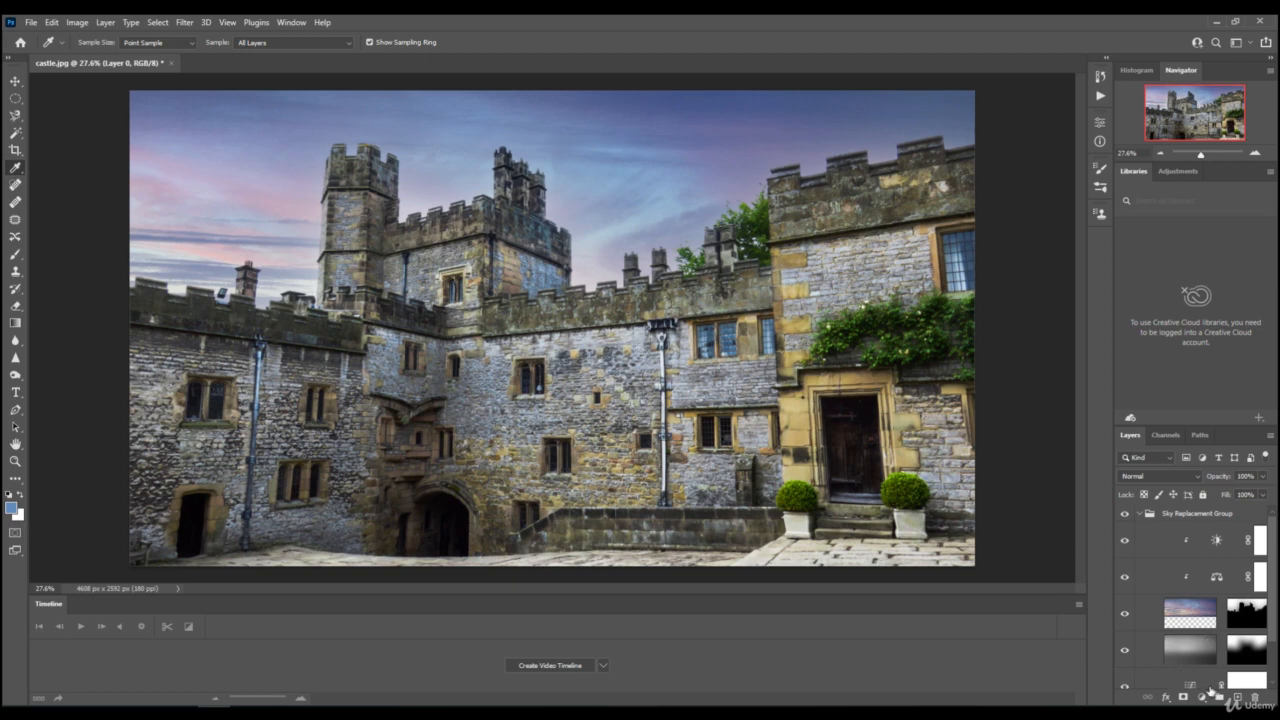
- Open the Camera Raw filter on Layer 0 and set the Oranges saturation to +55 in the Color Mixer
drag(1272, 597, 1272, 672)
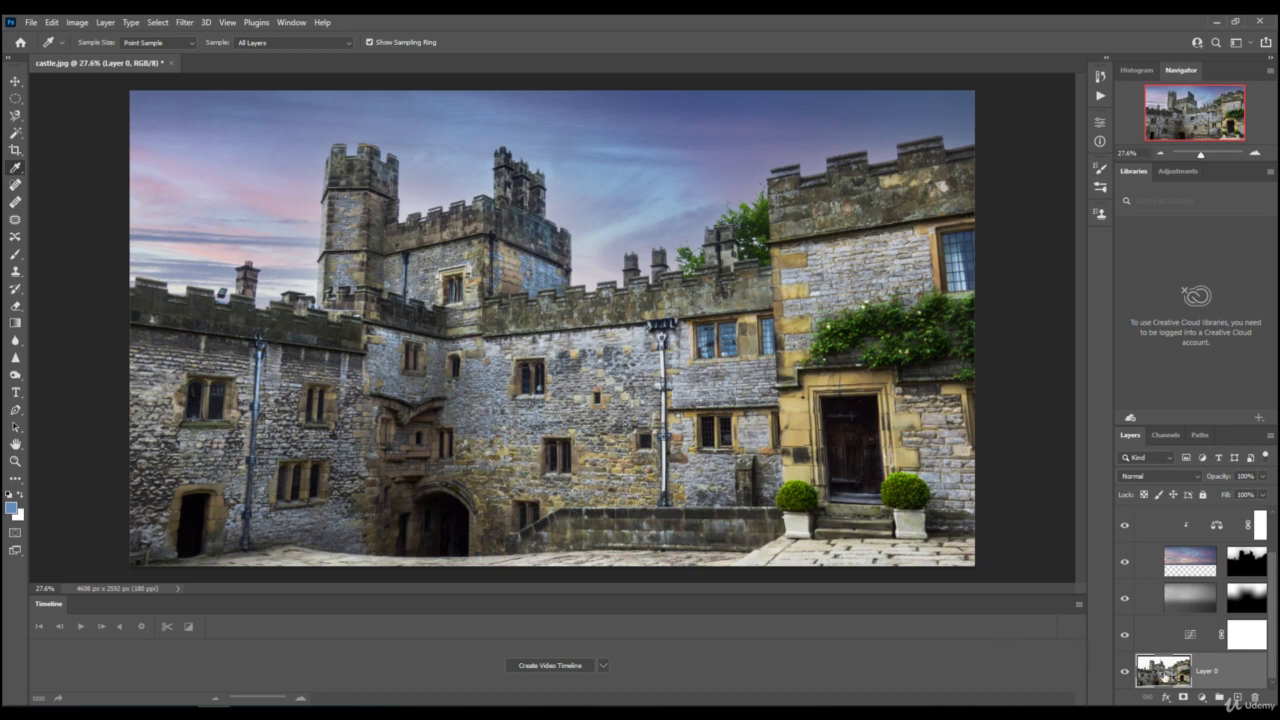
click(186, 25)
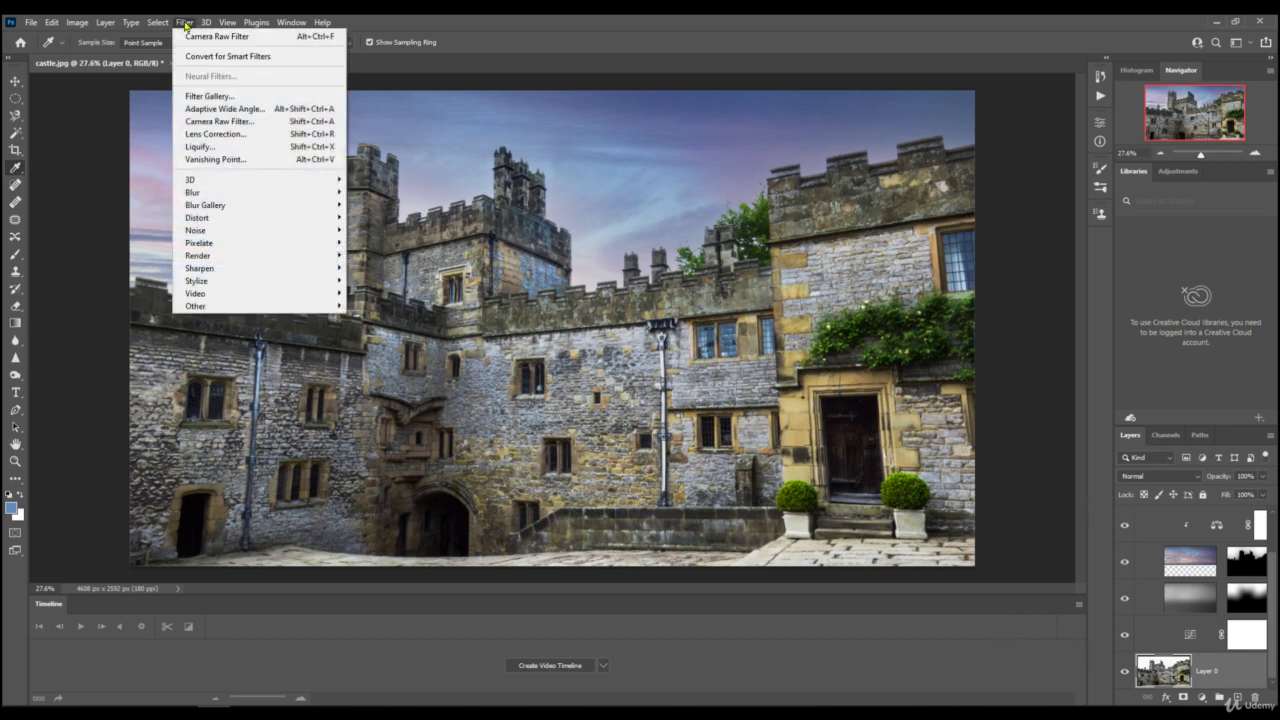
click(210, 125)
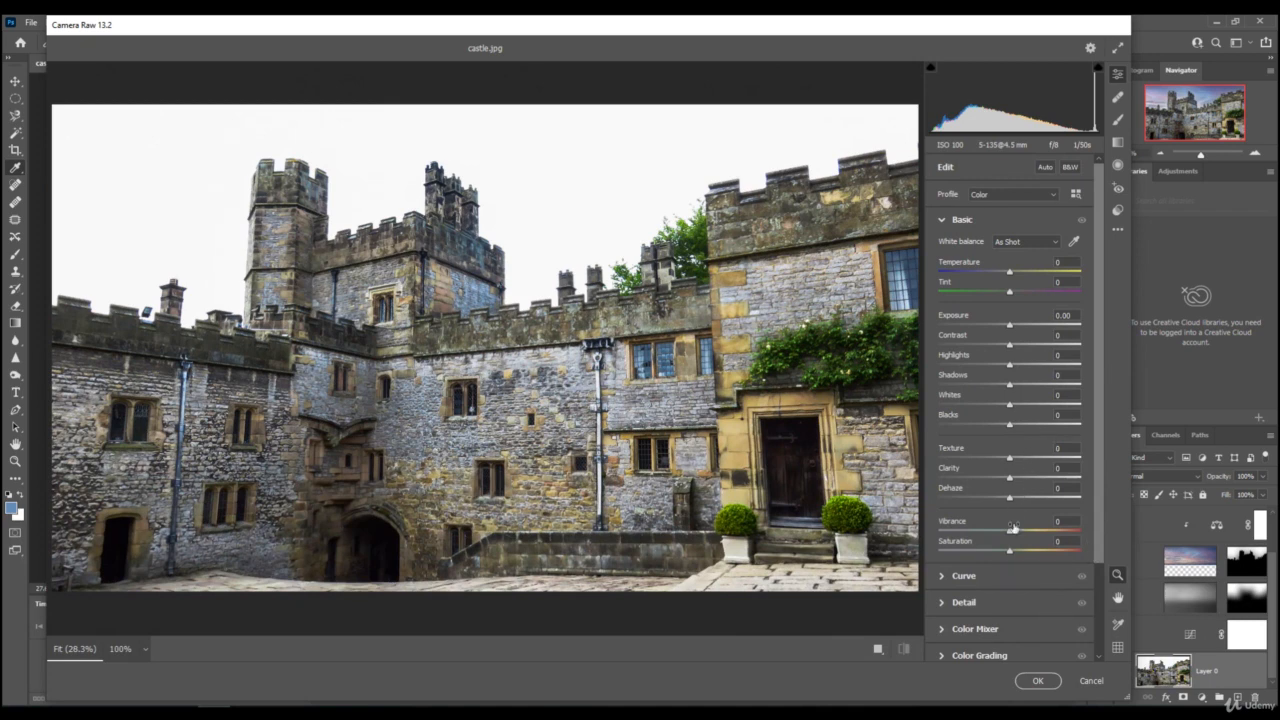
click(983, 628)
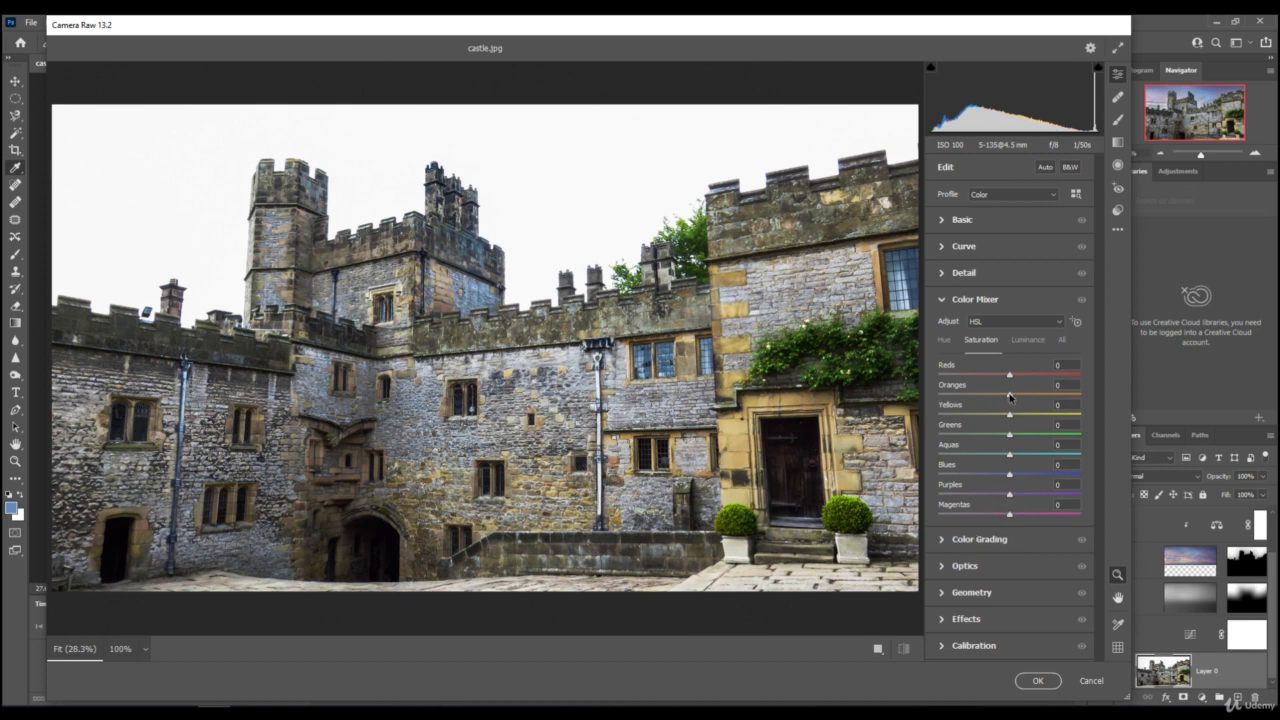
drag(1010, 397, 1047, 398)
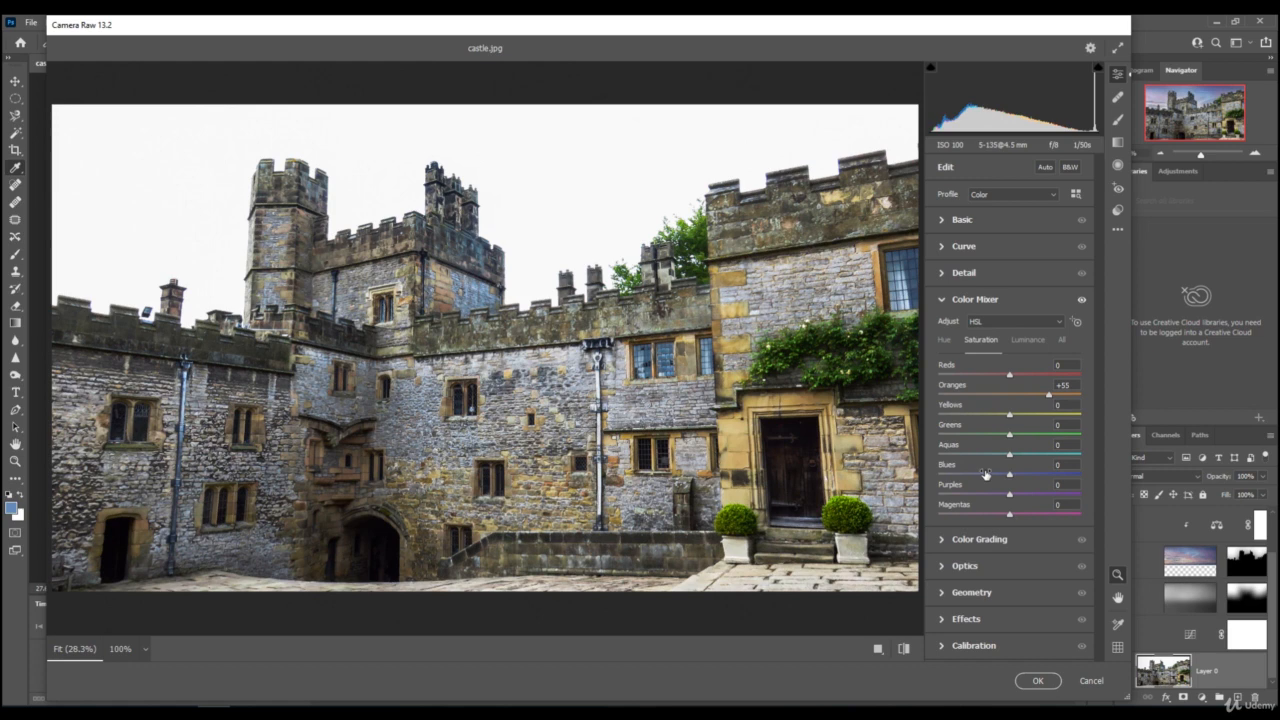
- Color-grade the castle's midtones towards magenta with hue 303 and saturation 38, and apply the filter
click(948, 542)
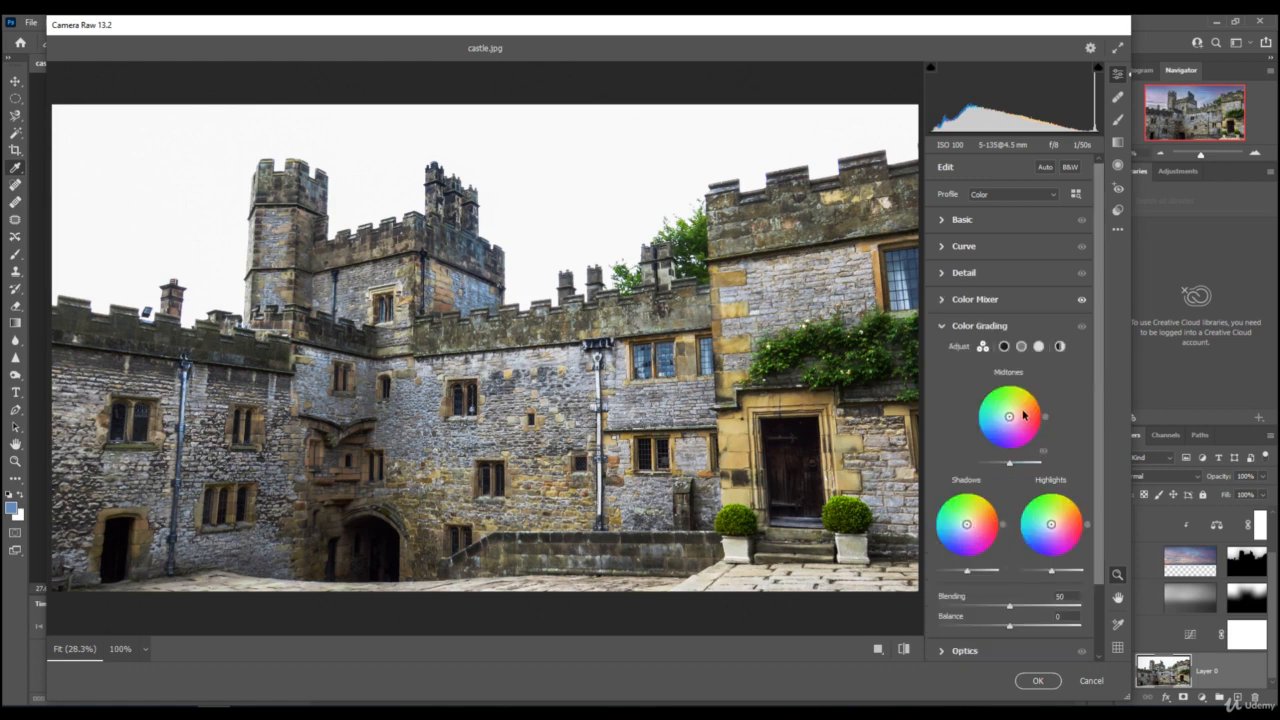
drag(1009, 416, 1013, 427)
drag(1015, 429, 1016, 430)
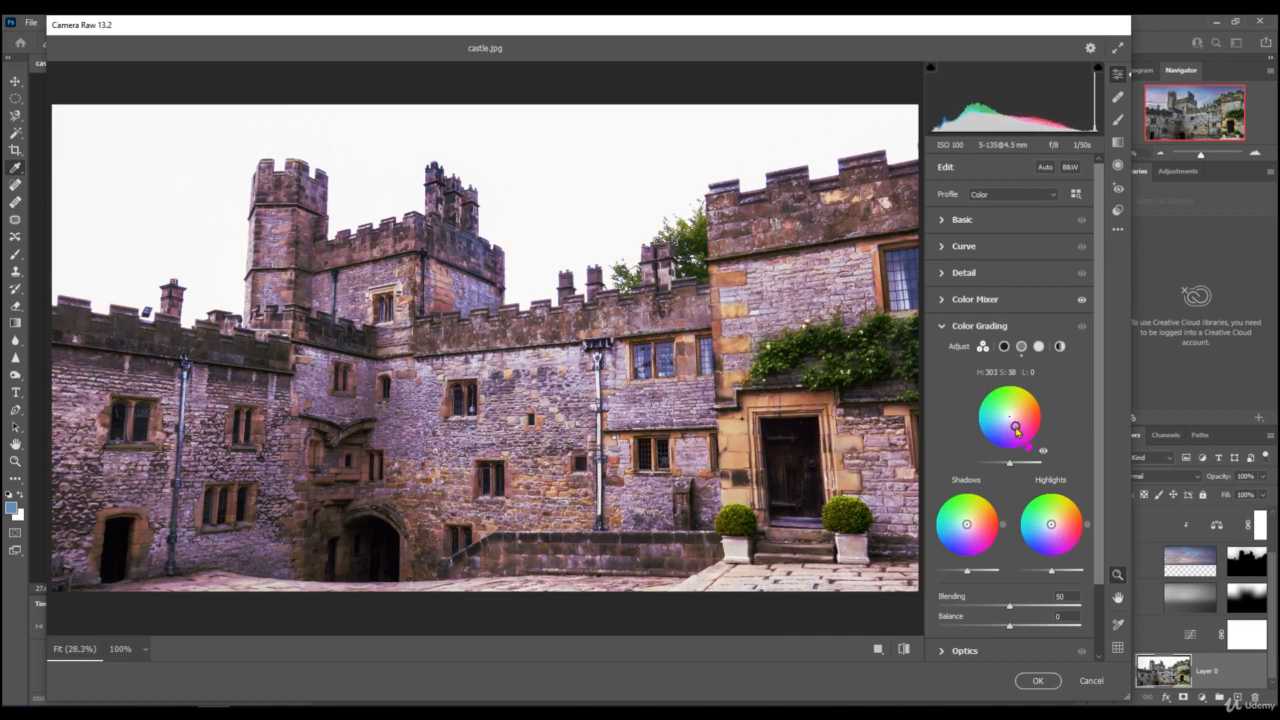
click(1037, 681)
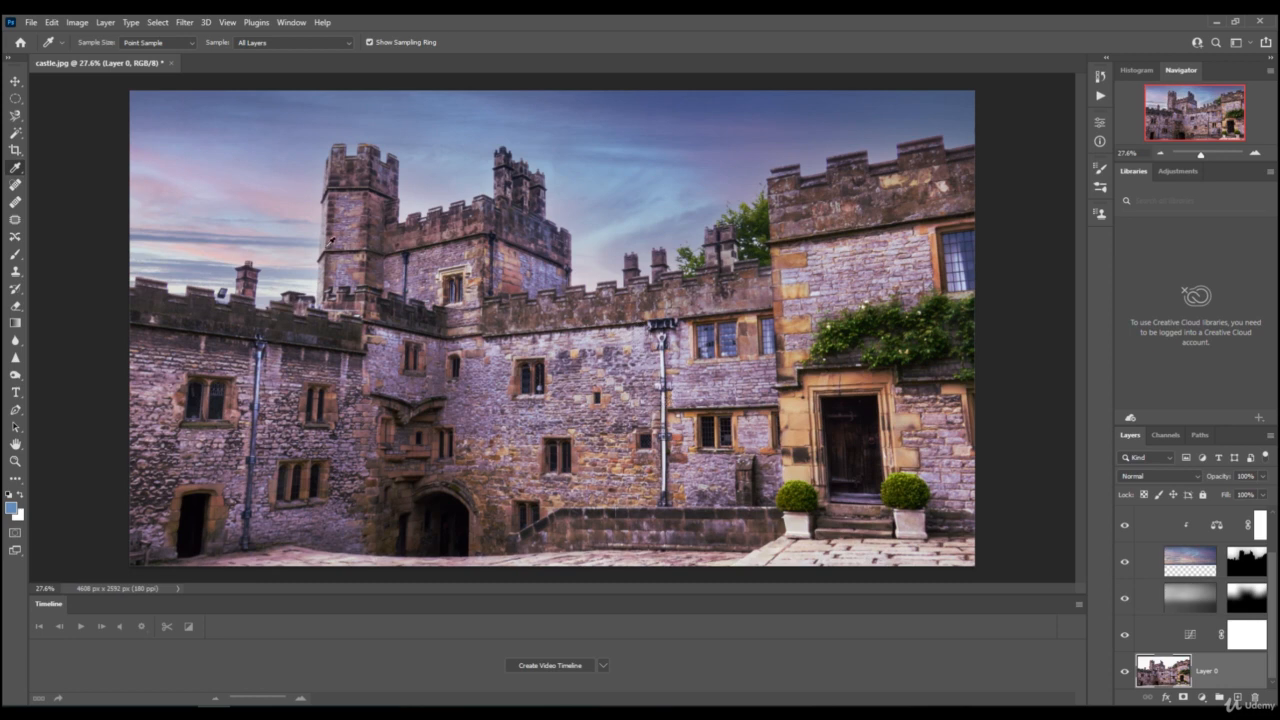
- Start a sky replacement and try to import beach.jpg from the course photos folder as a custom sky
click(50, 22)
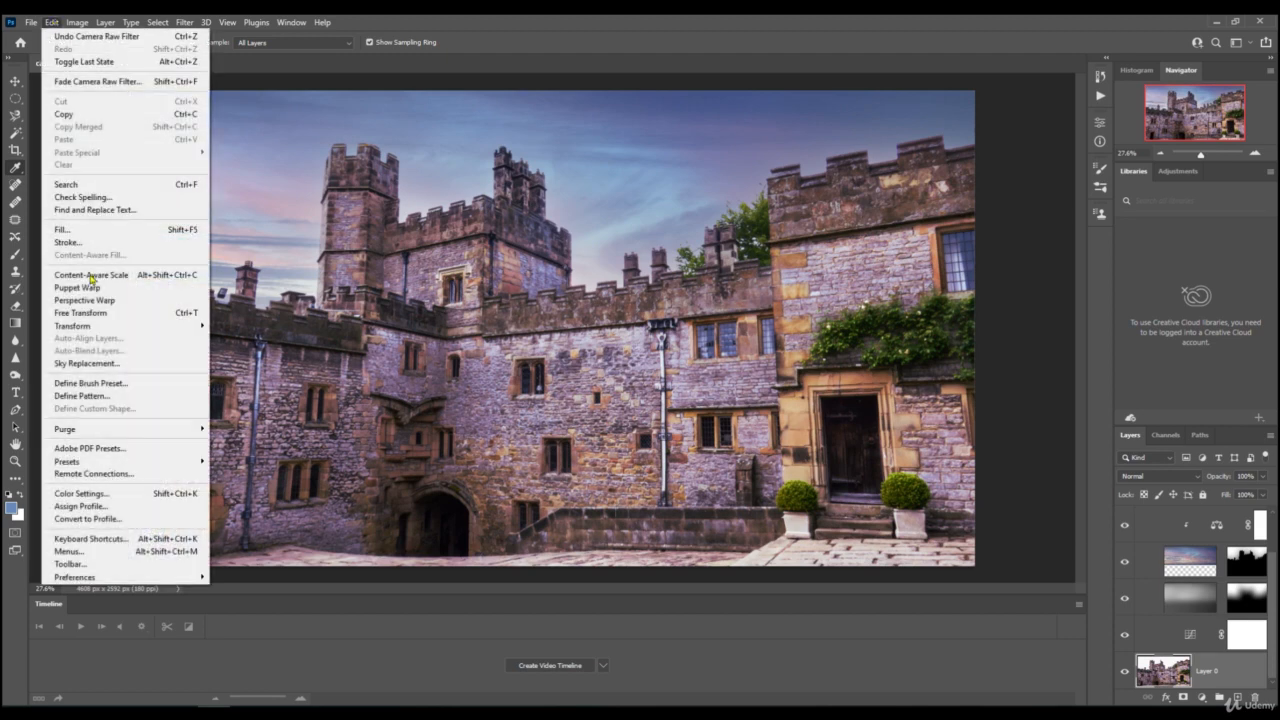
click(118, 363)
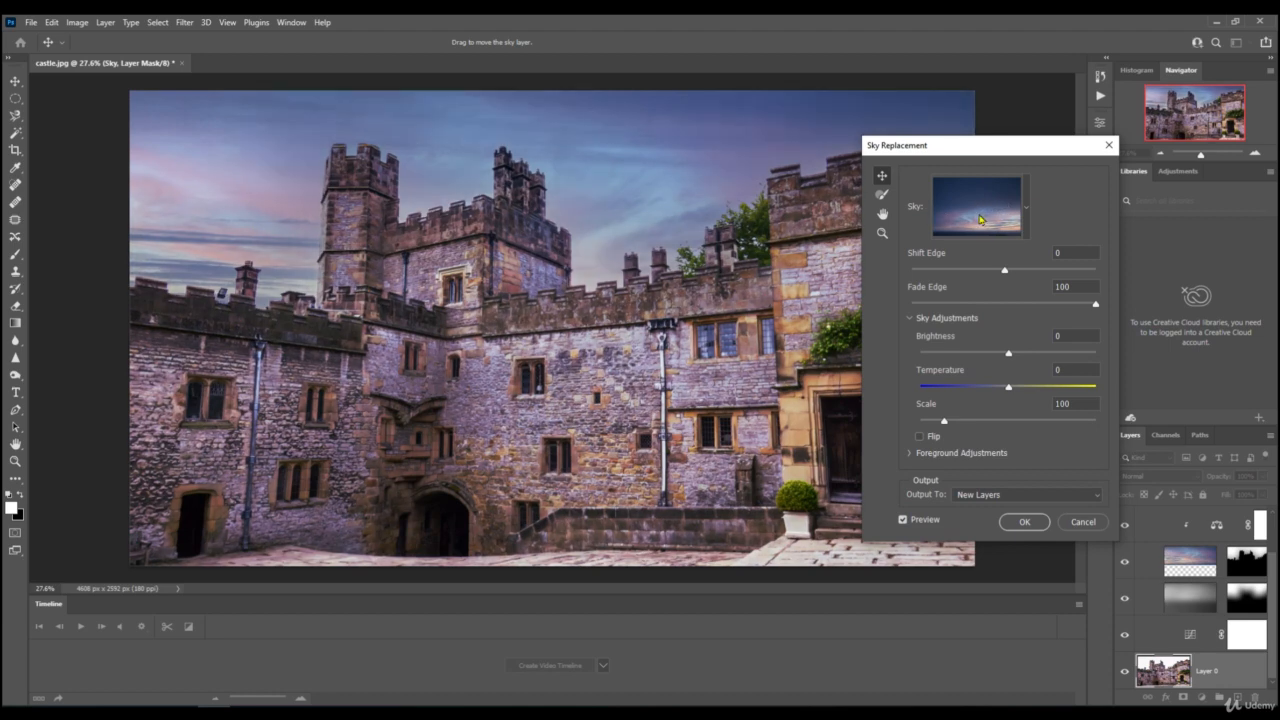
click(986, 217)
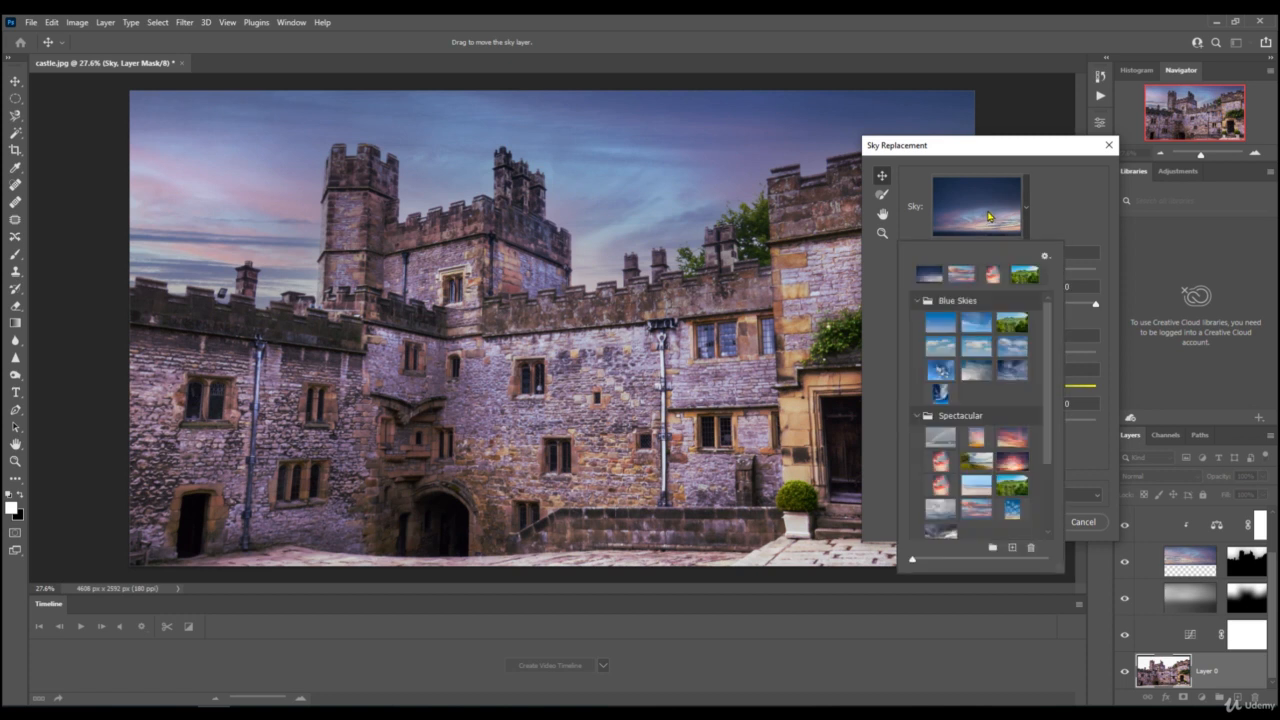
click(1046, 257)
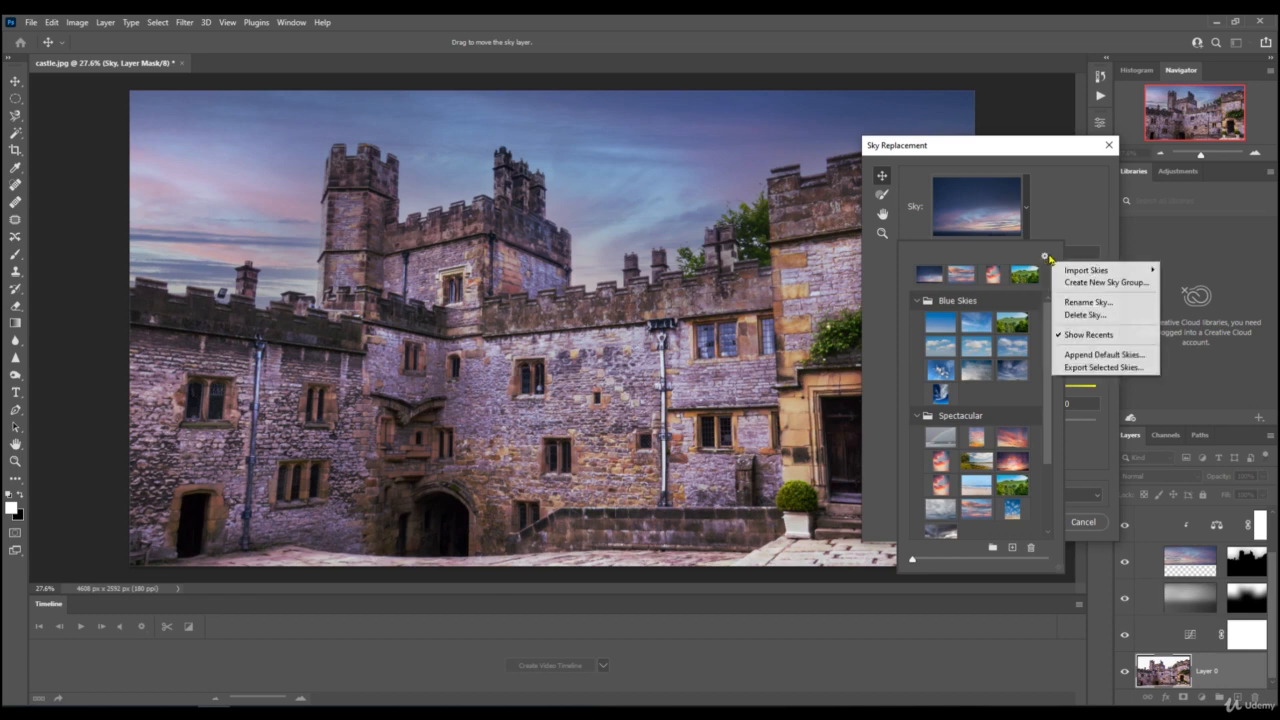
mouse_move(1120, 274)
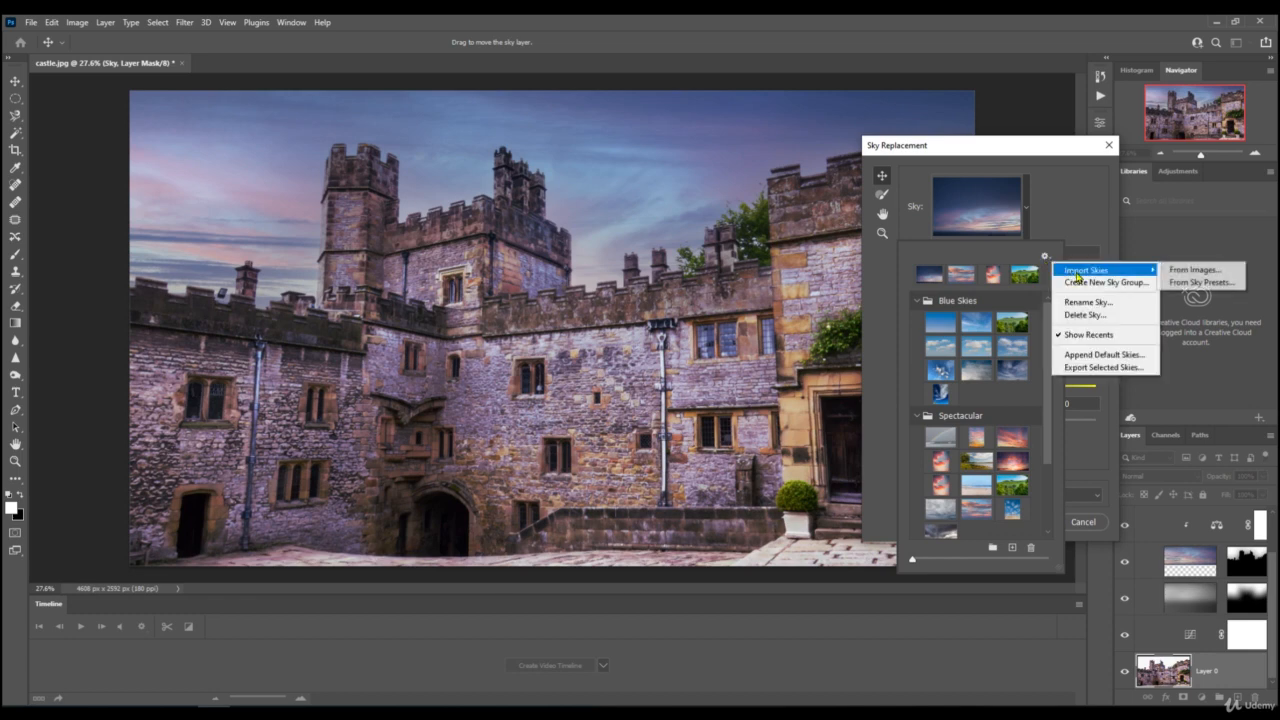
click(1197, 271)
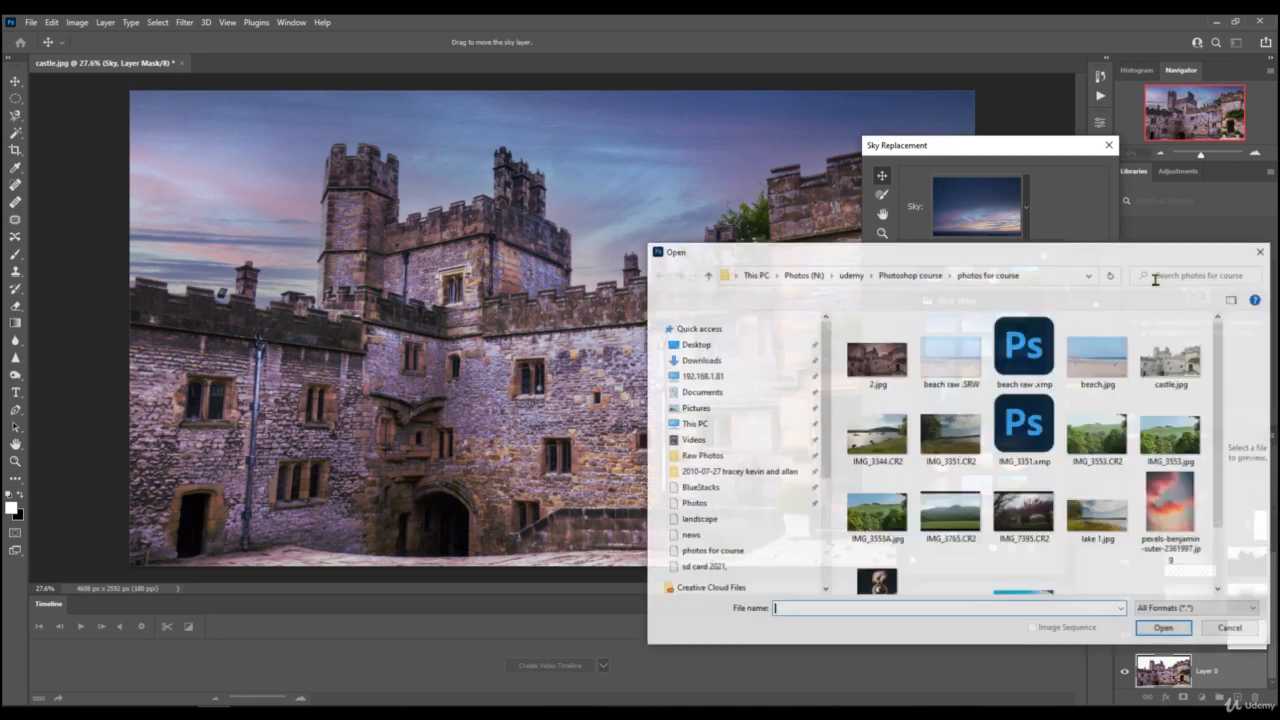
click(951, 371)
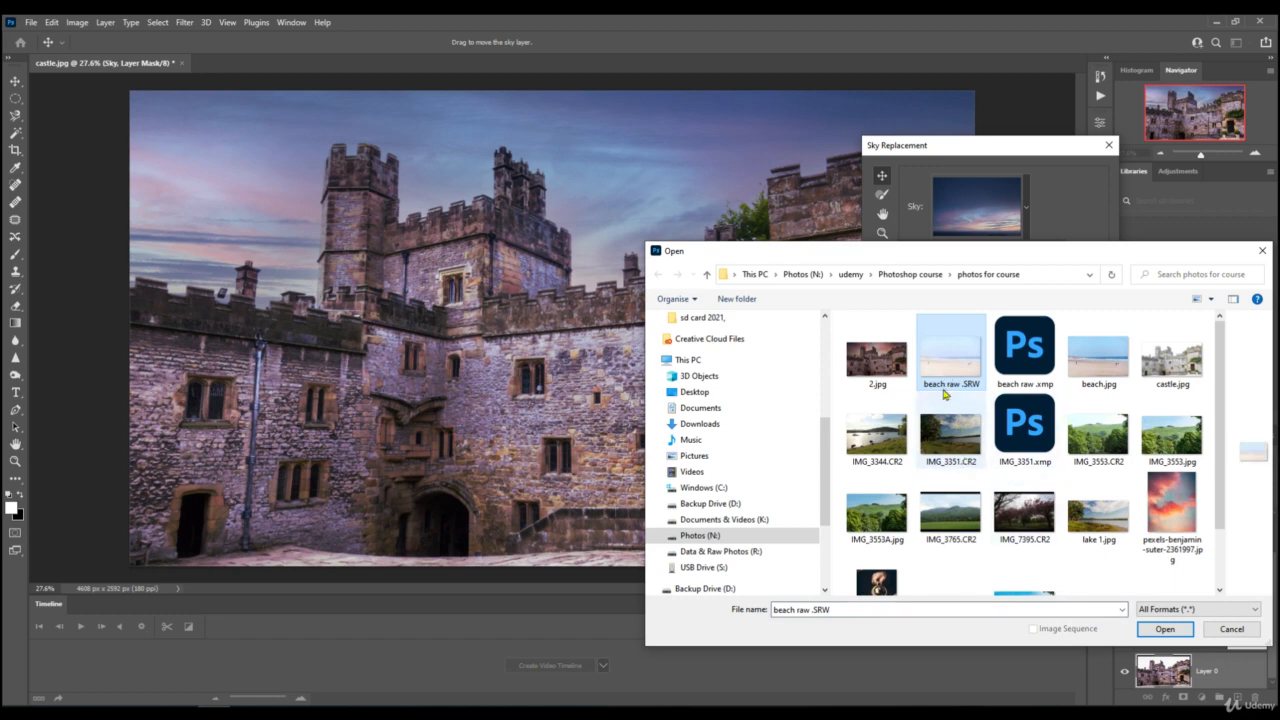
click(1100, 367)
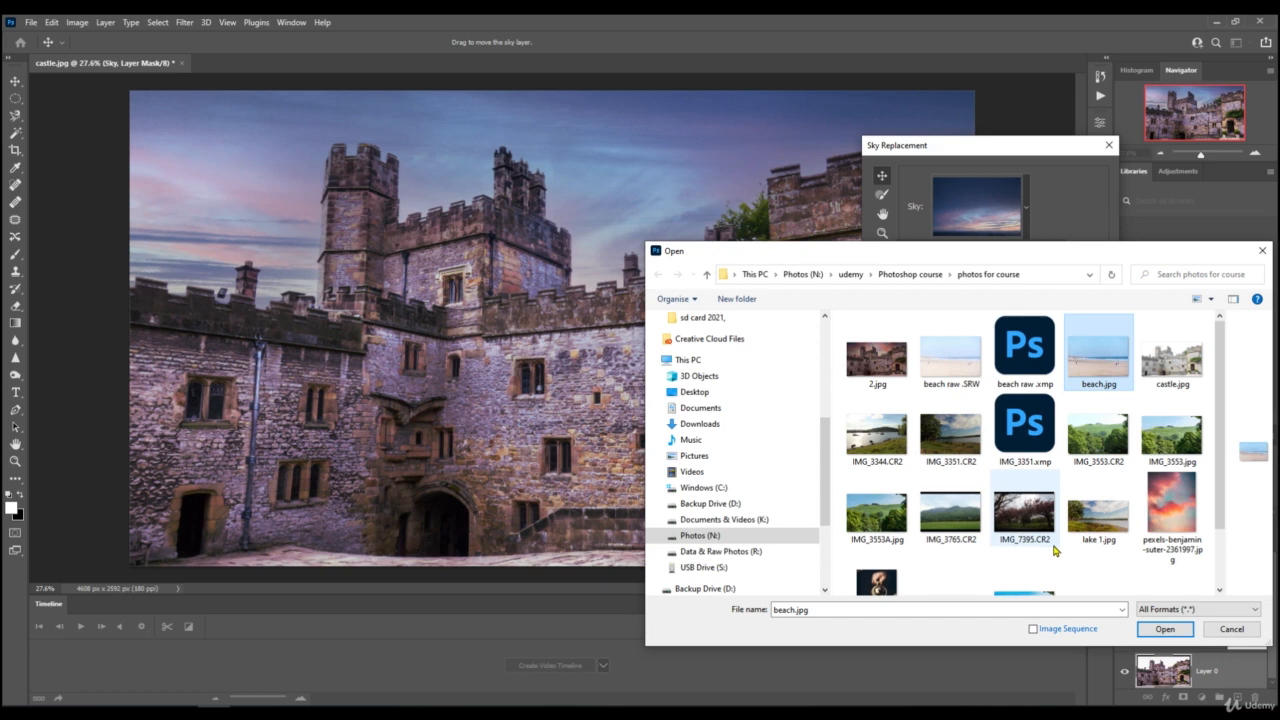
click(1160, 629)
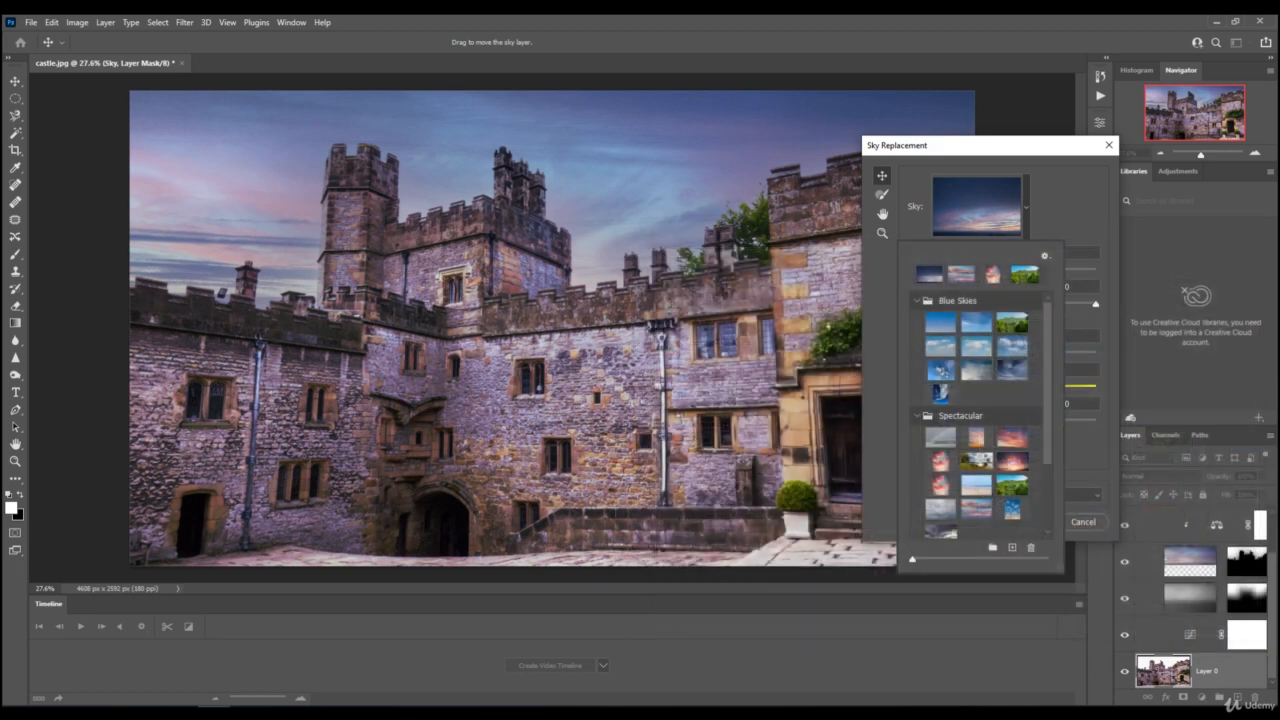
- Choose the beach sky from the Spectacular group and cancel the sky replacement
scroll(978, 455, down, 2)
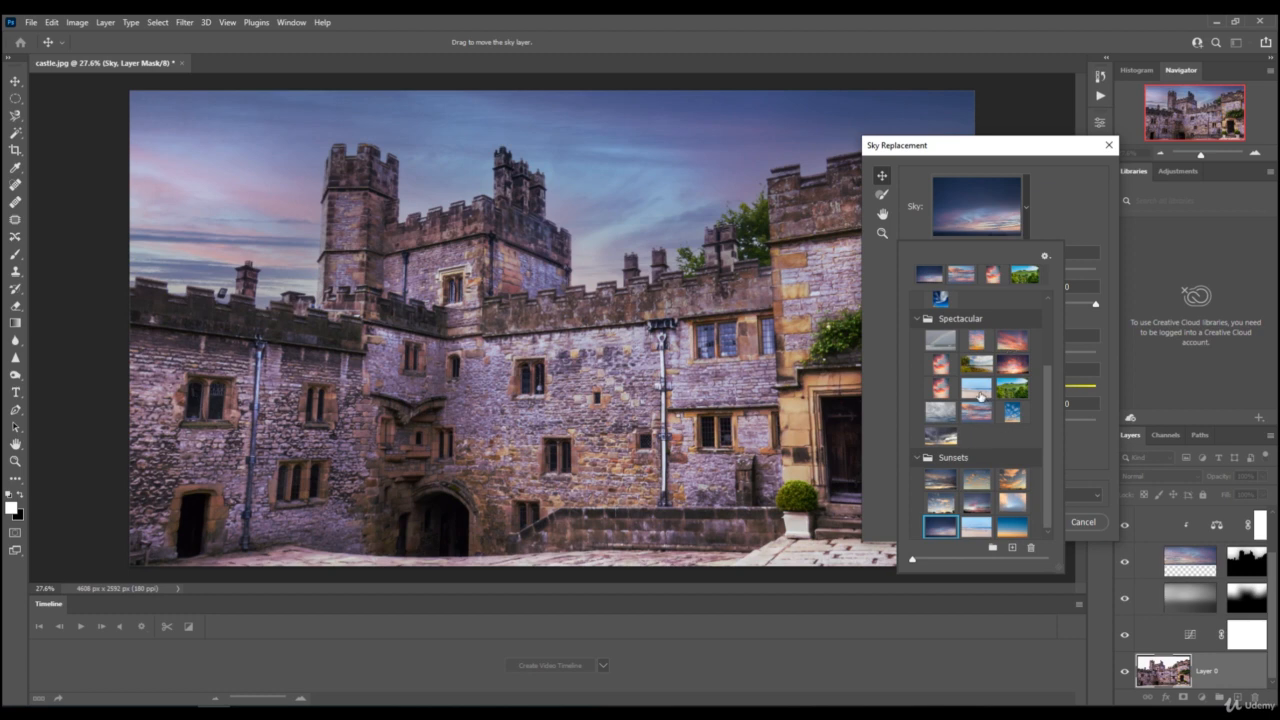
click(977, 390)
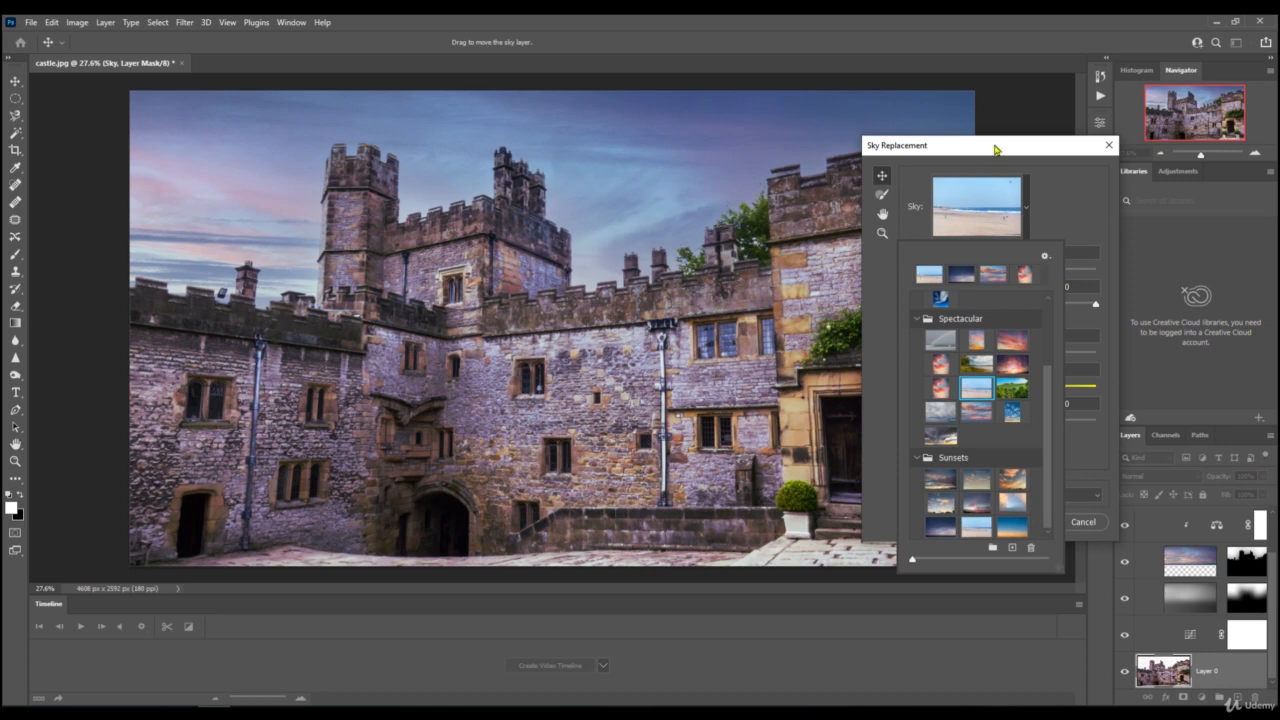
drag(992, 150, 929, 95)
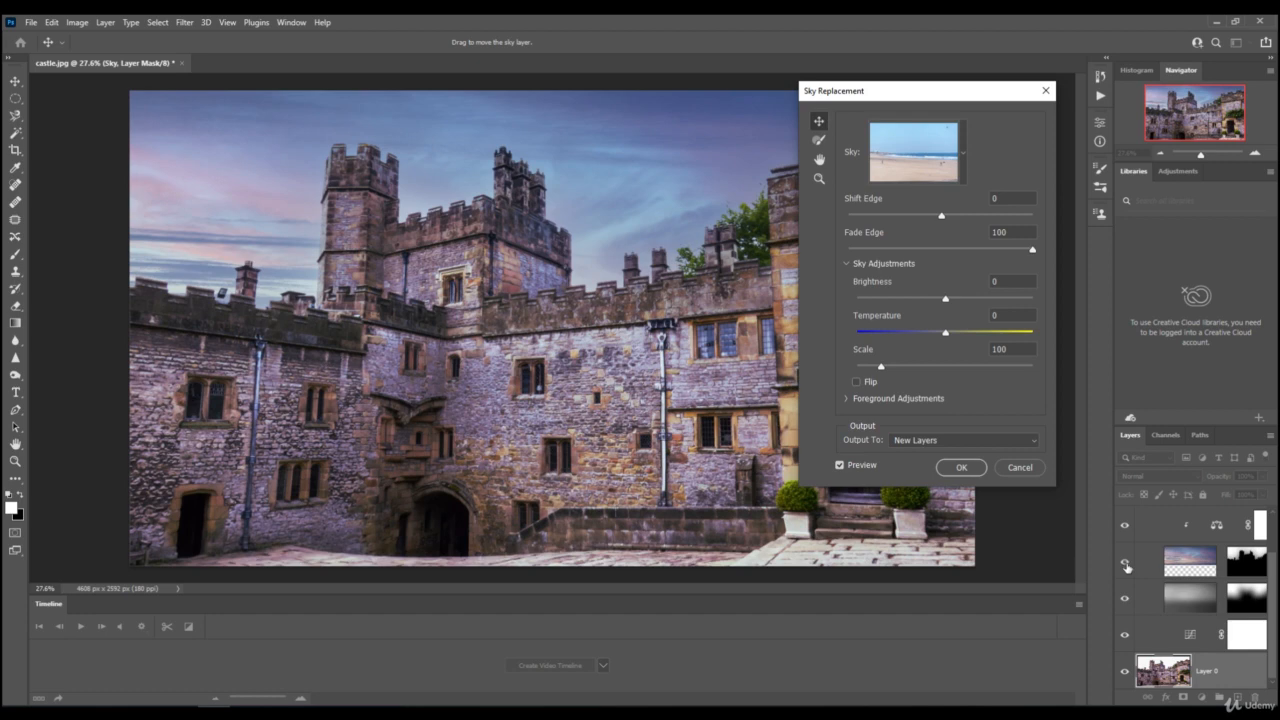
click(1017, 468)
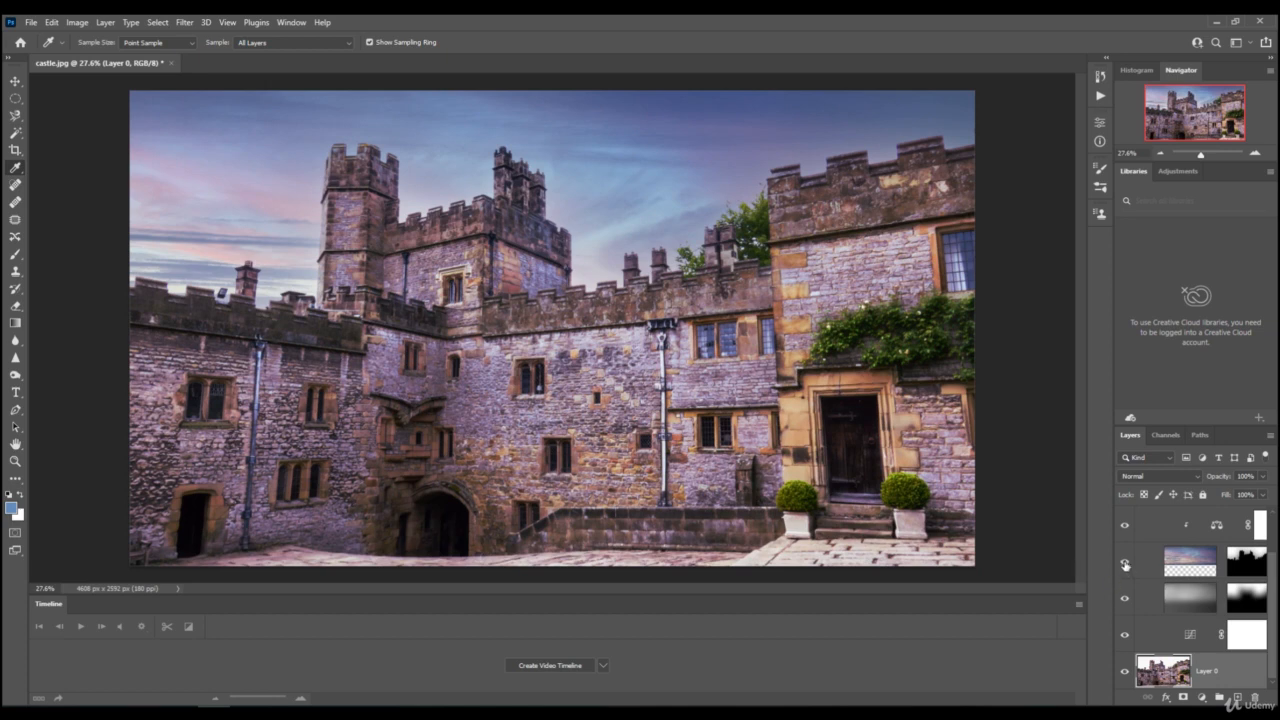
- Hide the sky, its temperature adjustment and the foreground layers of the existing sky replacement
click(1125, 563)
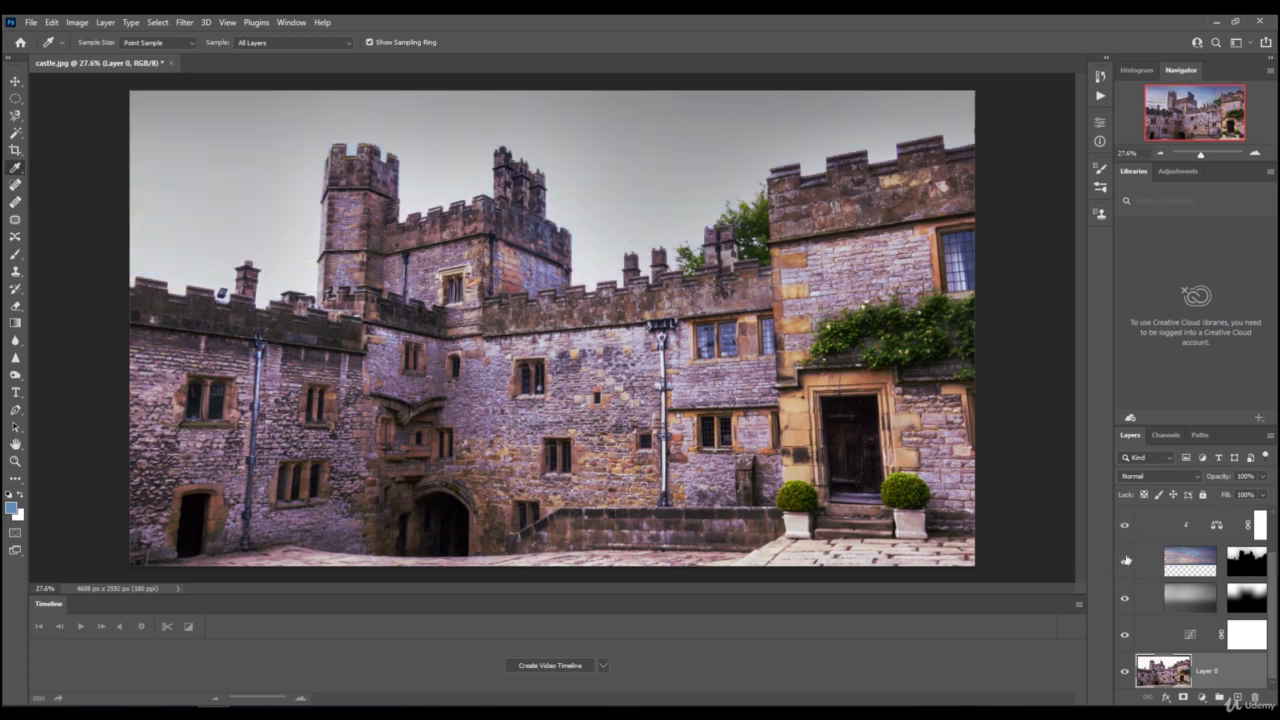
click(1125, 562)
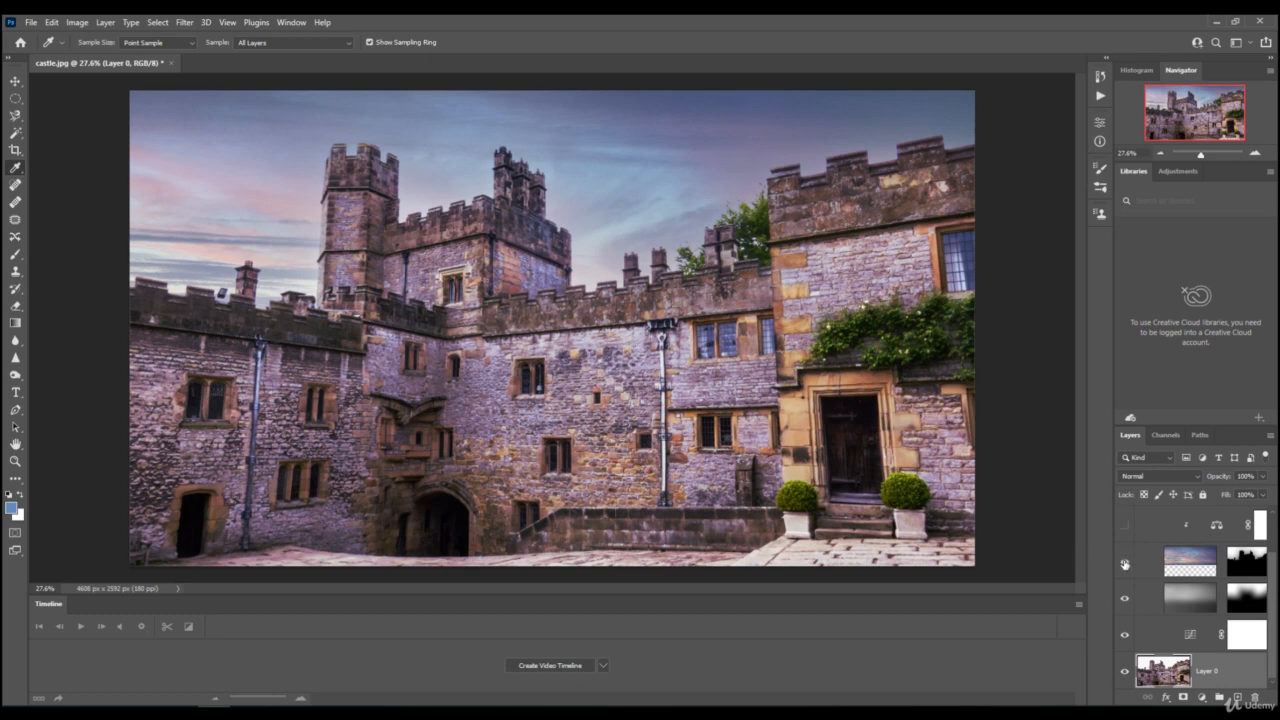
click(1125, 563)
click(1125, 598)
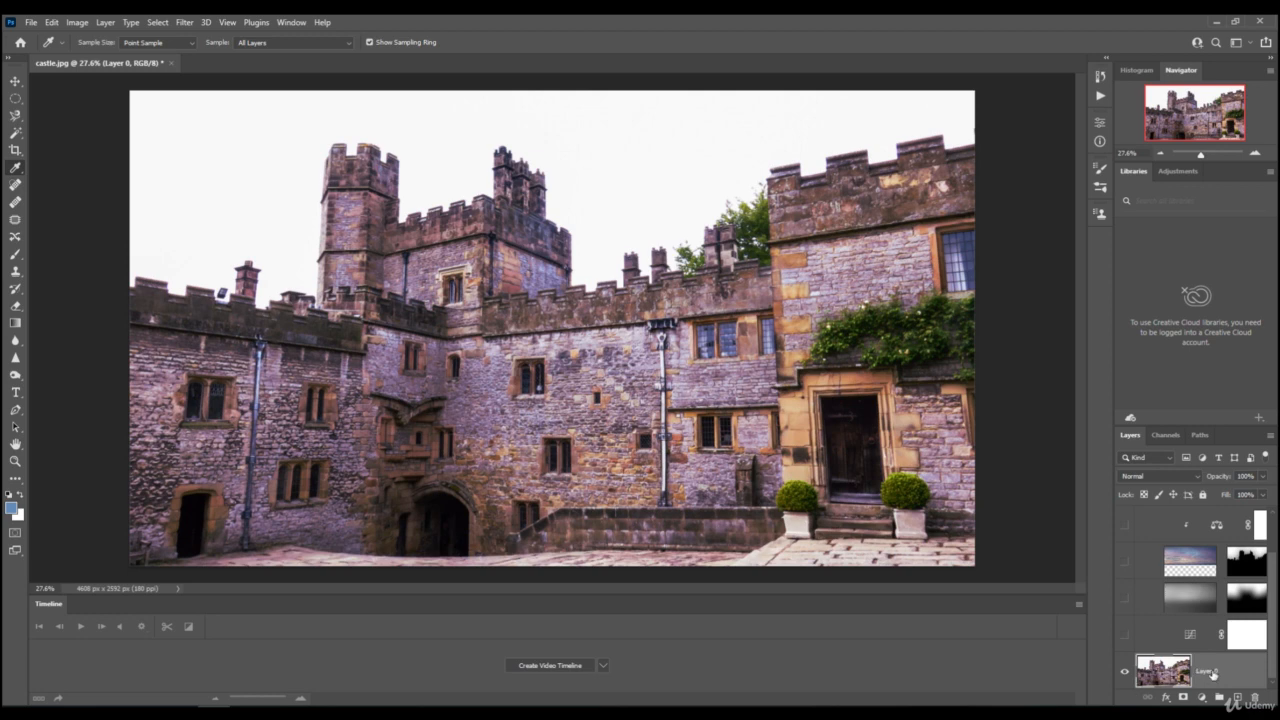
click(1147, 570)
right_click(1147, 570)
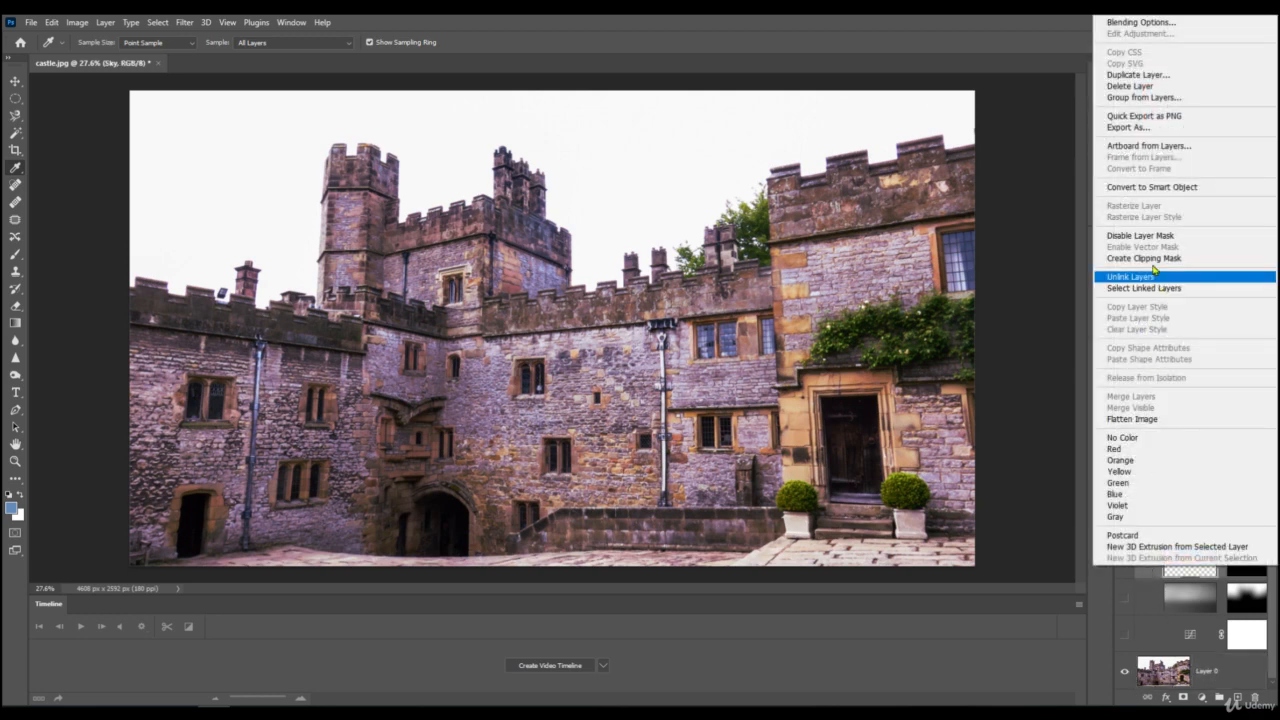
click(1140, 76)
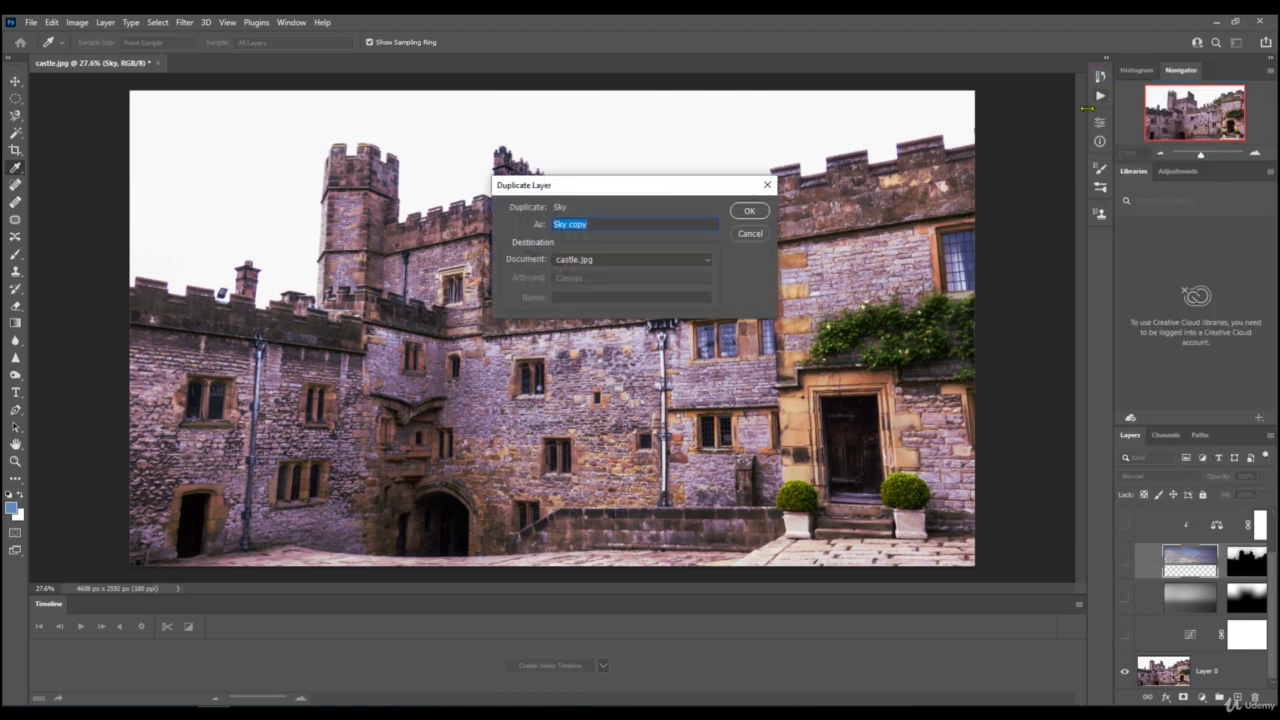
click(758, 238)
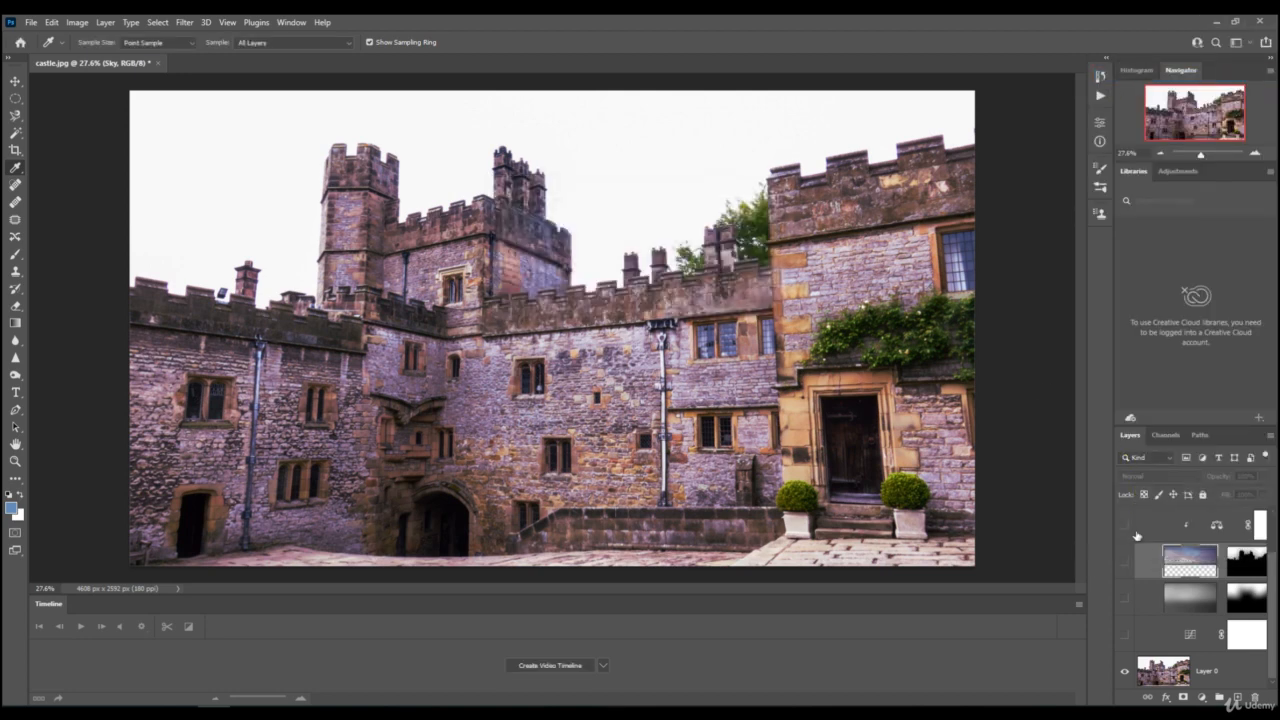
- Delete the Sky and Sky Brightness layers from the Sky Replacement Group
right_click(1147, 560)
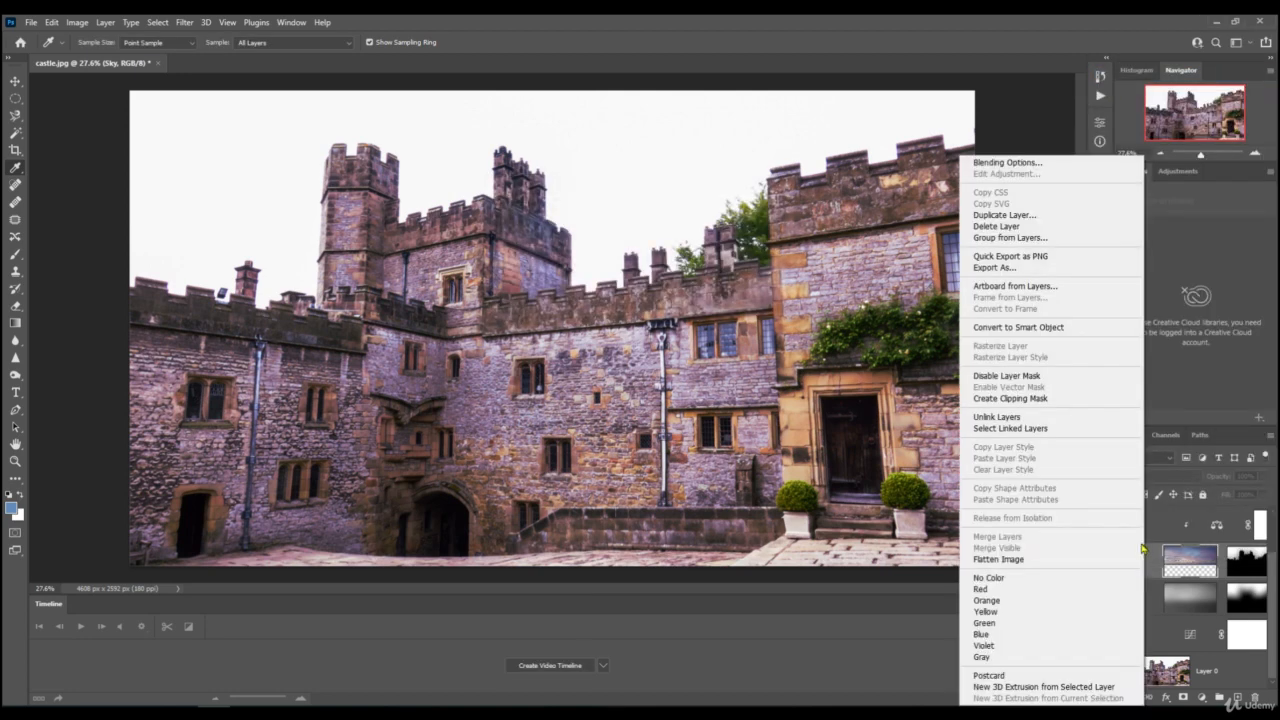
click(1013, 233)
click(578, 276)
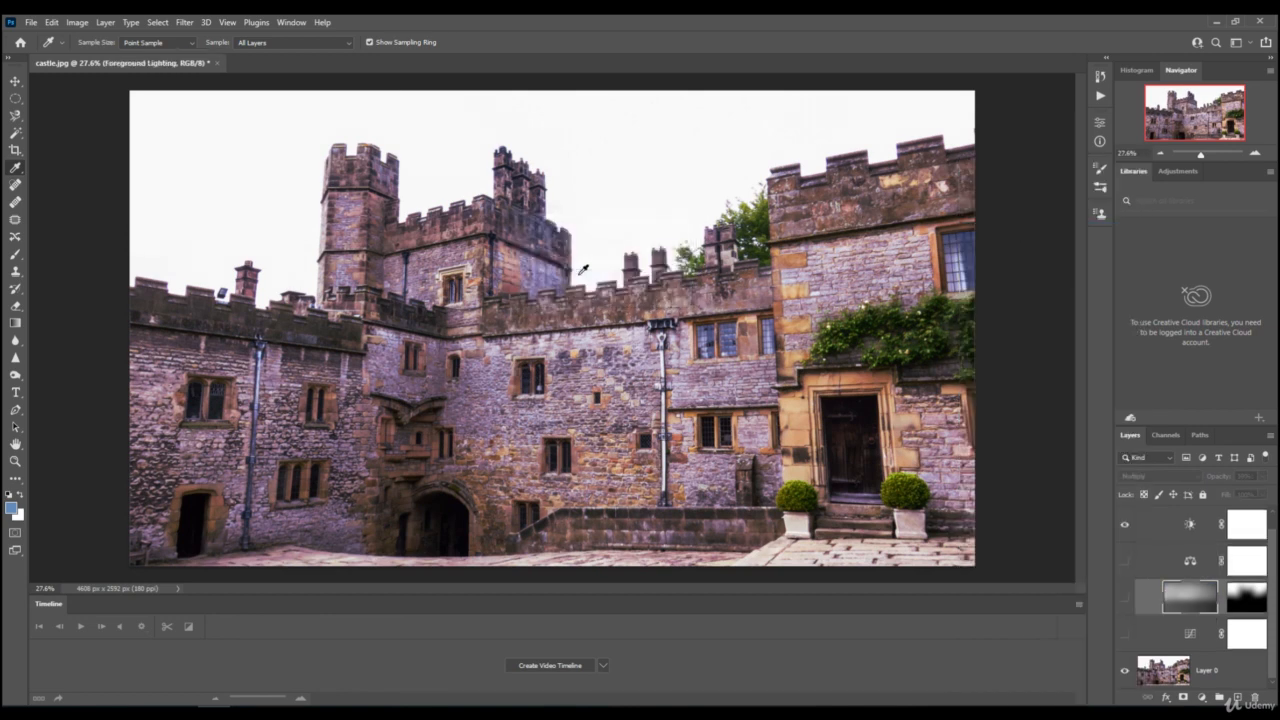
right_click(1162, 534)
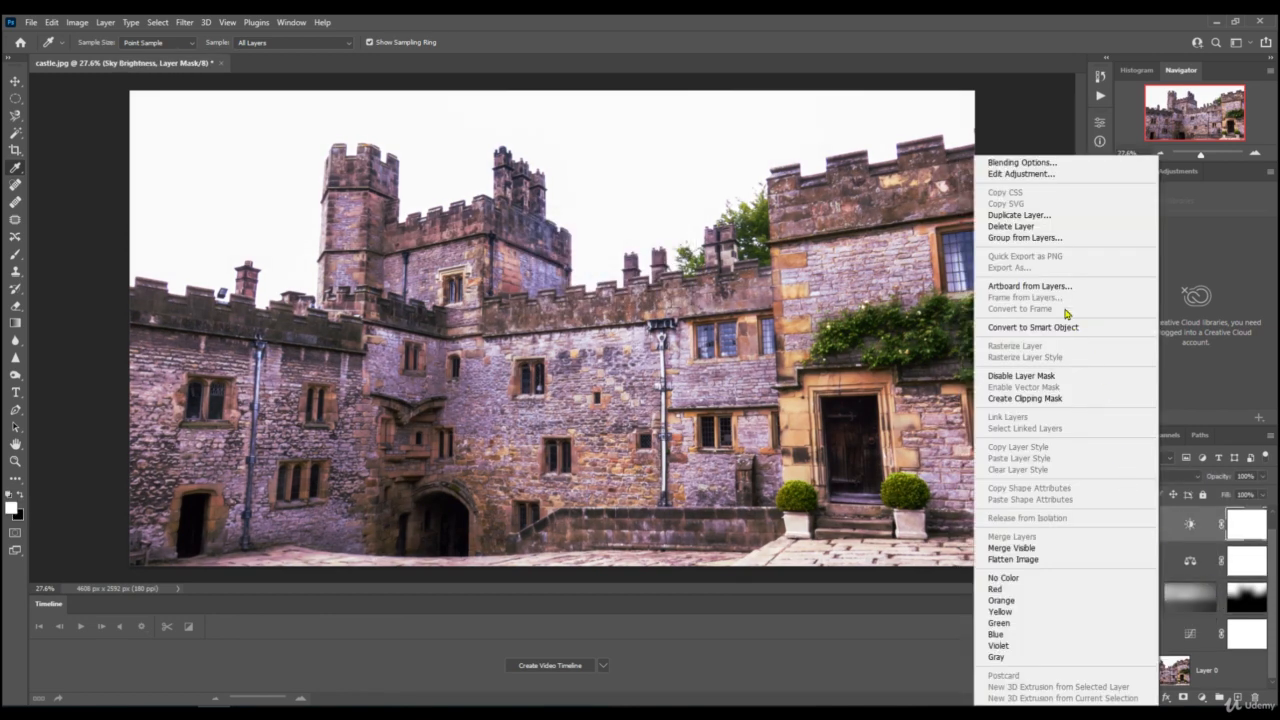
click(1011, 226)
click(579, 276)
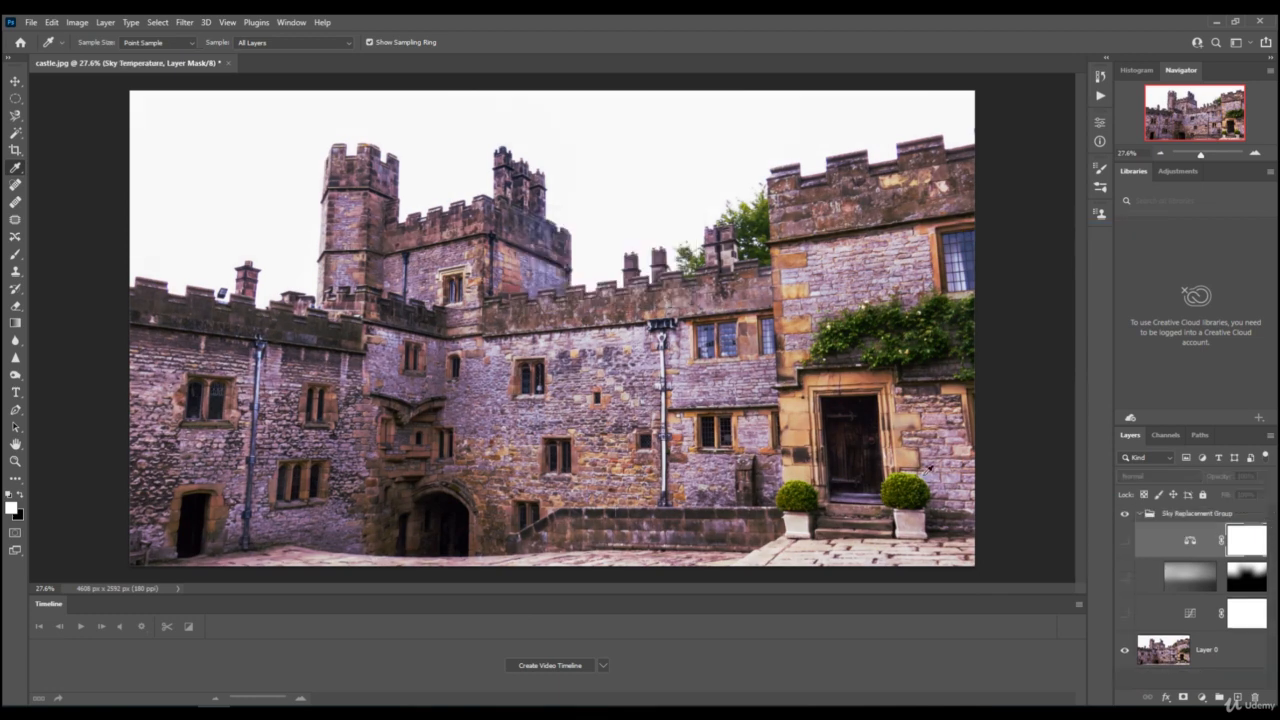
- Delete the Sky Temperature and Foreground Lighting layers from the Sky Replacement Group
right_click(1150, 542)
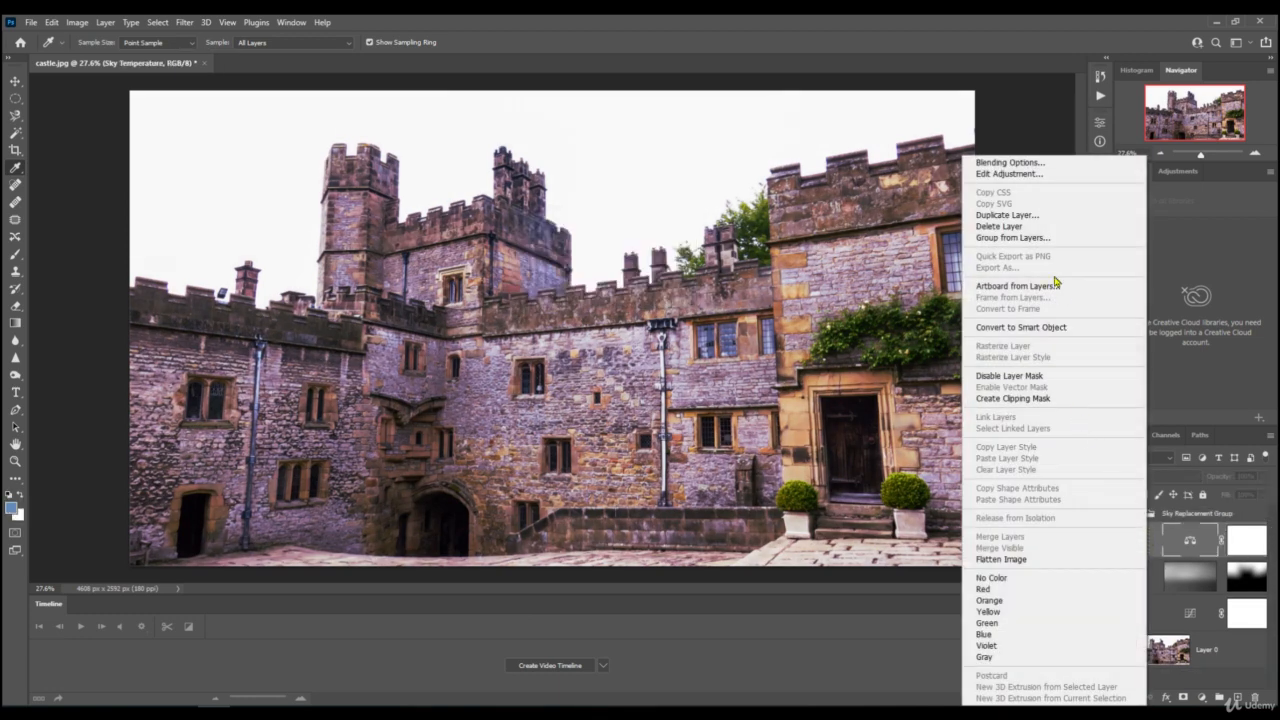
click(999, 227)
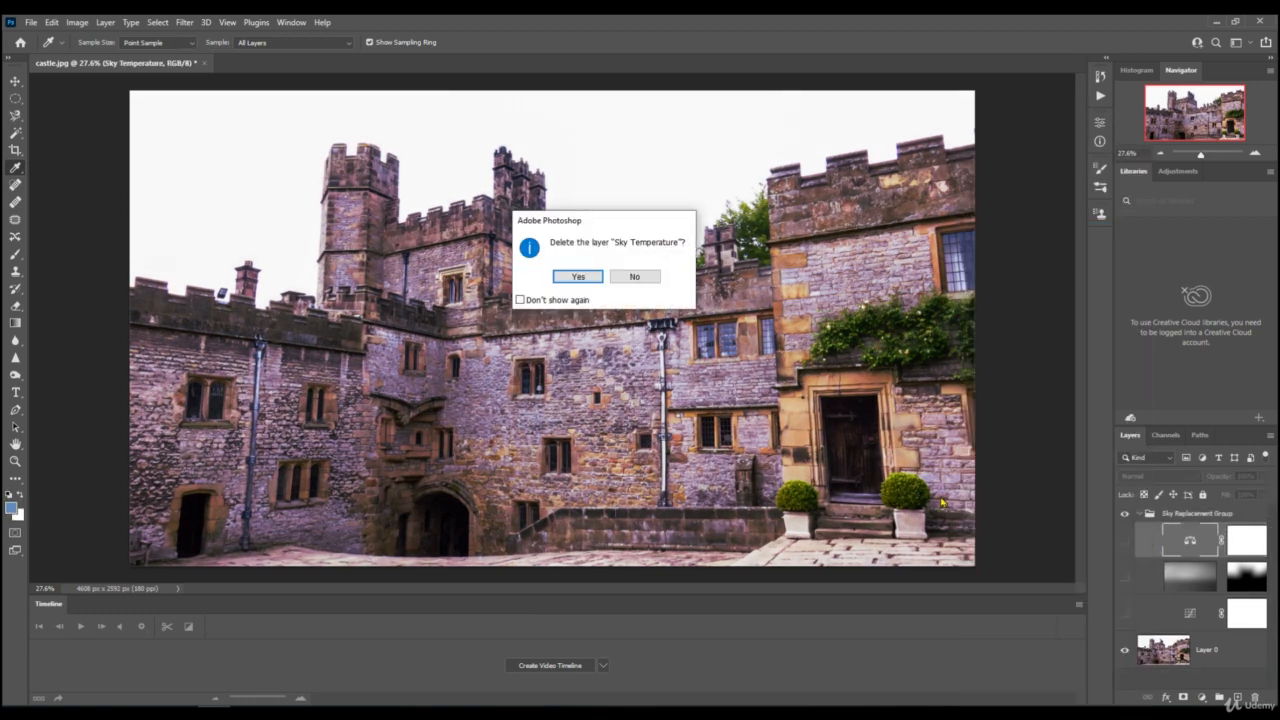
click(566, 276)
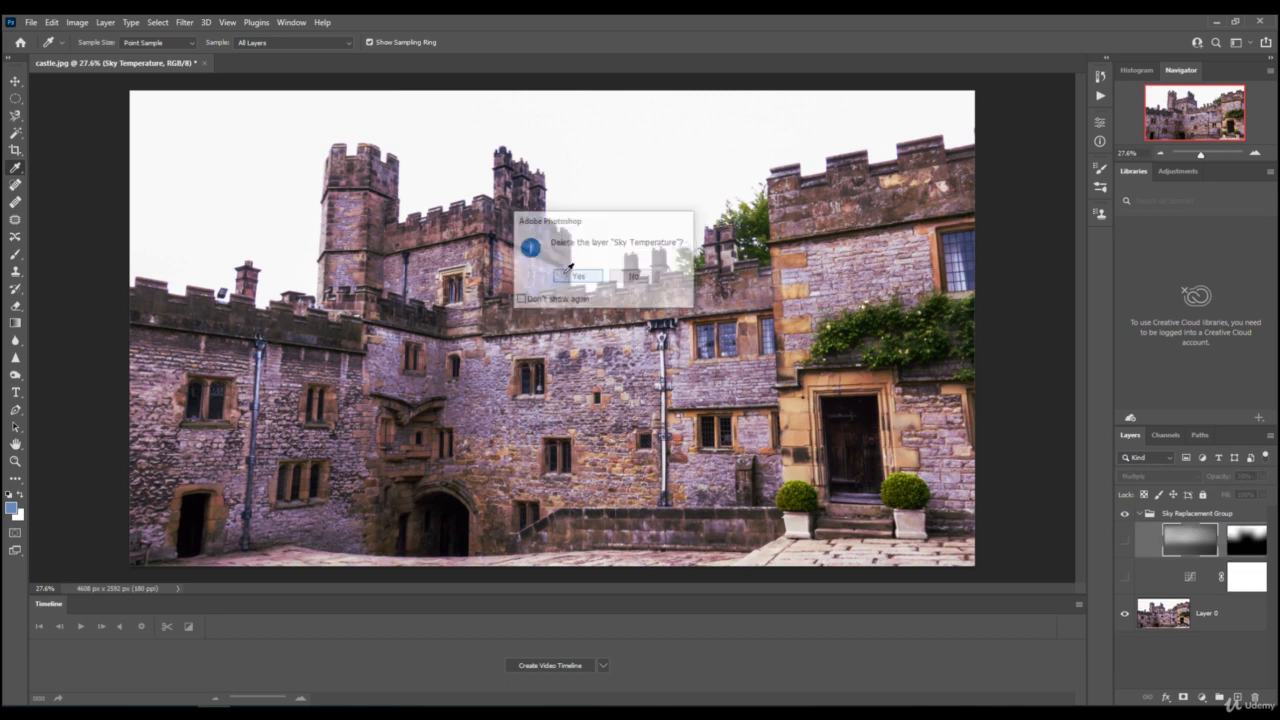
right_click(1153, 548)
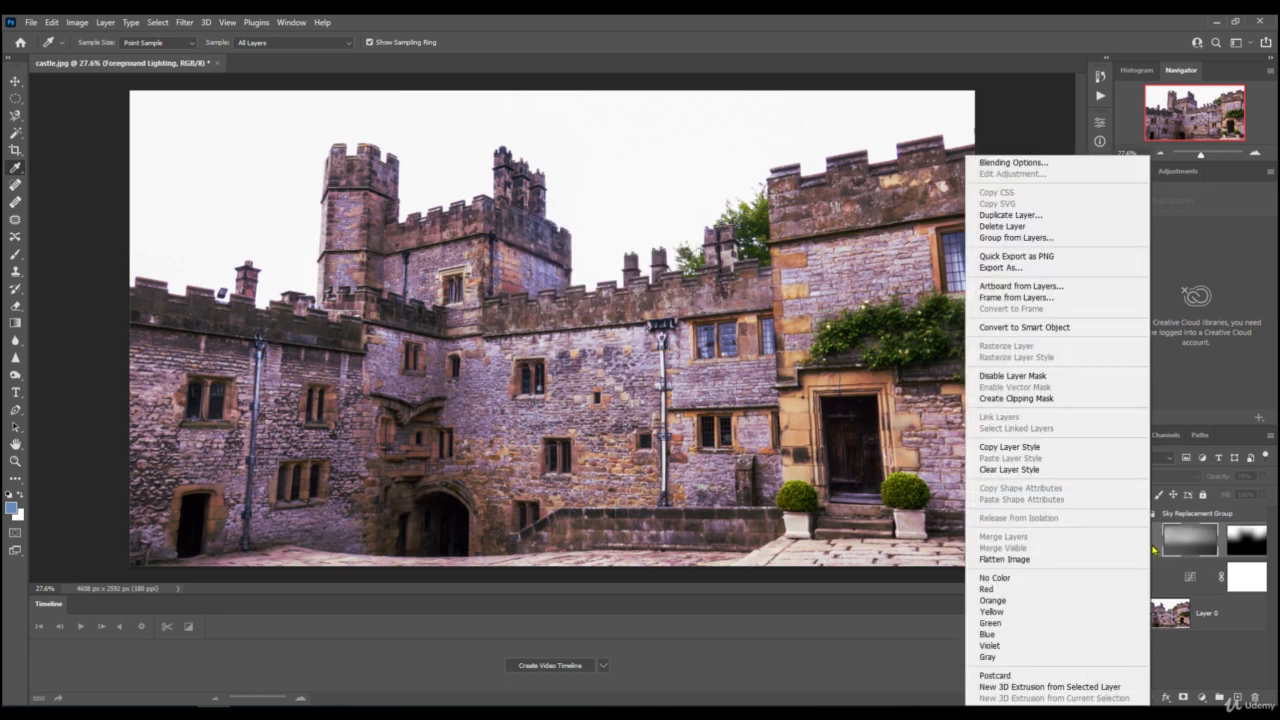
click(1004, 228)
click(580, 278)
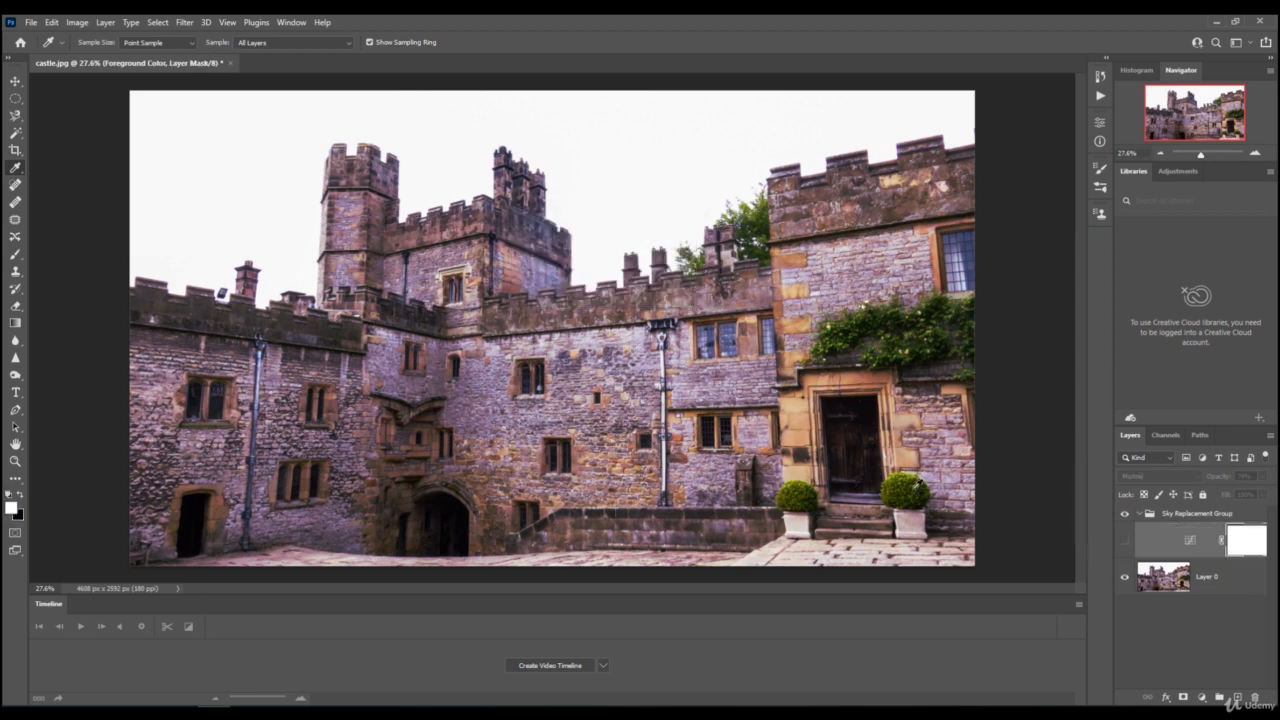
- Delete the Foreground Color layer and the emptied Sky Replacement Group, keeping only Layer 0
right_click(1172, 552)
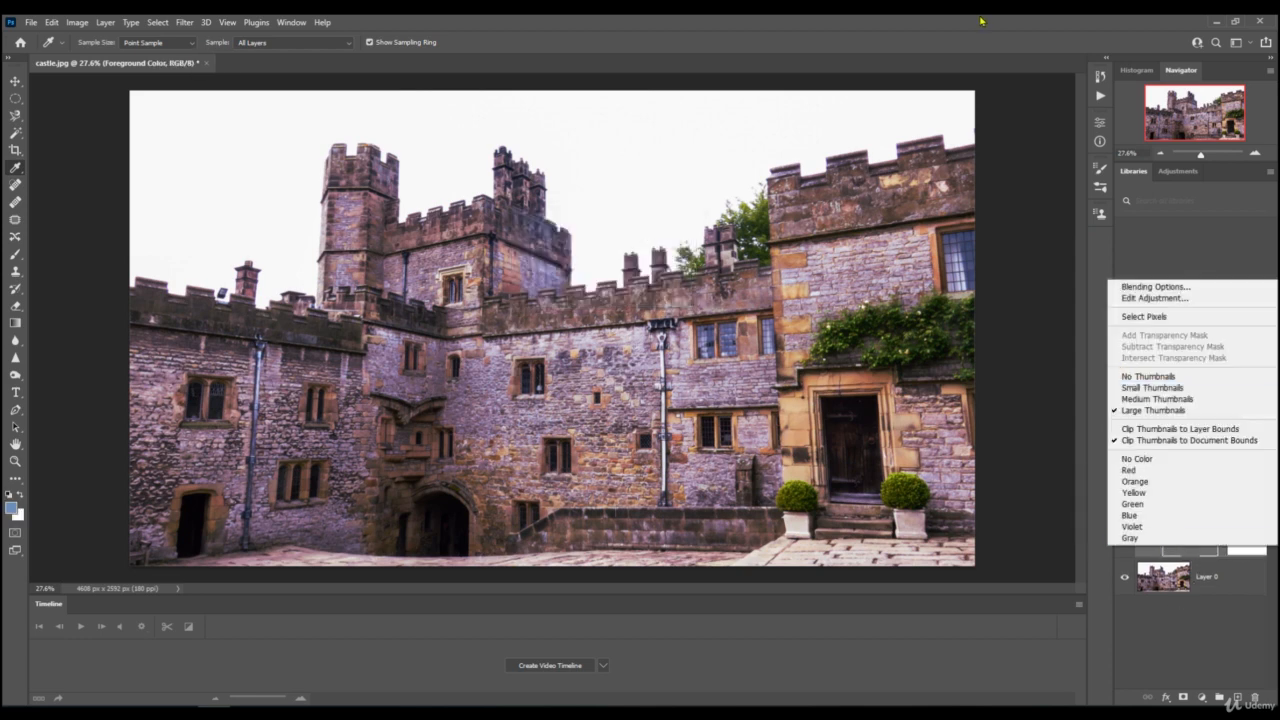
click(1143, 558)
right_click(1146, 550)
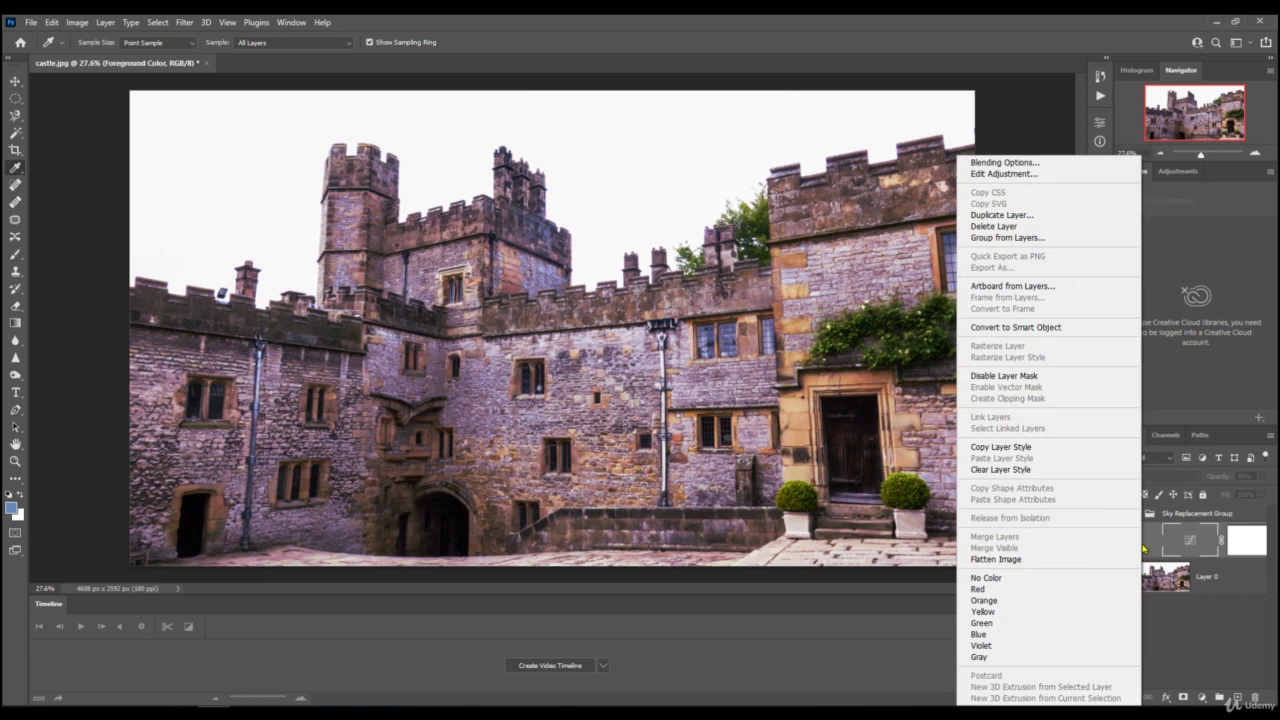
click(988, 227)
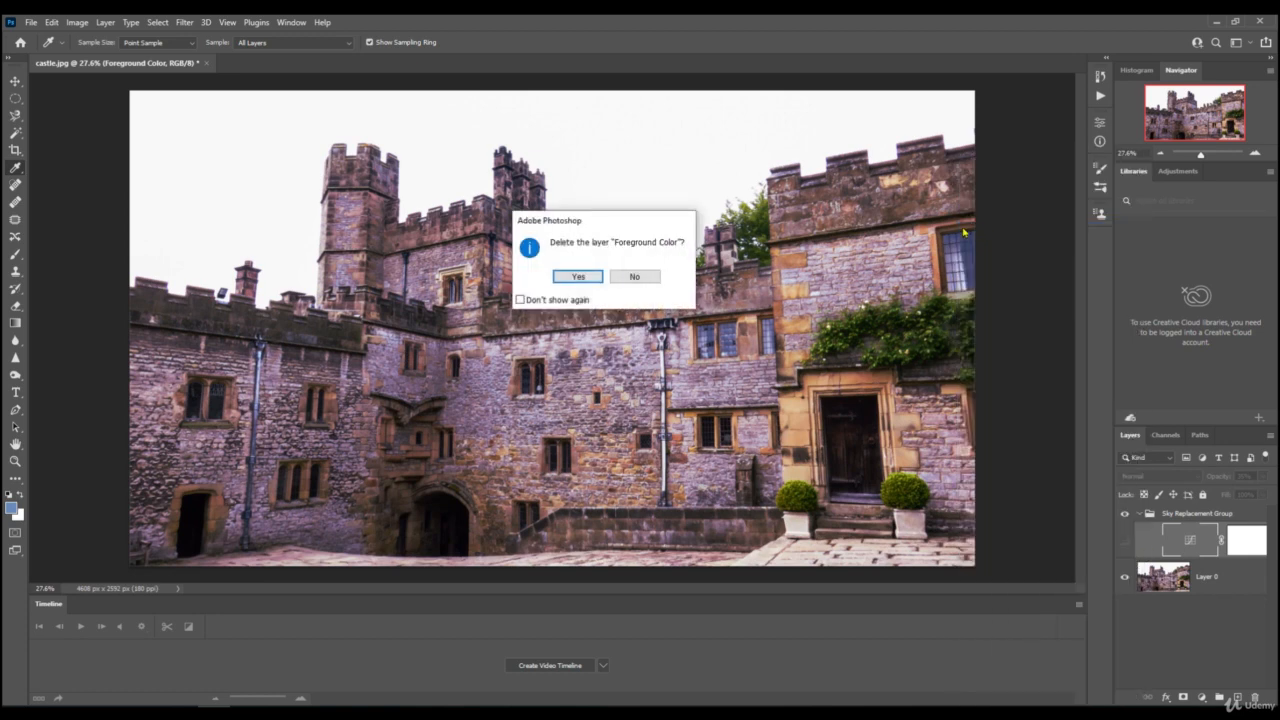
click(576, 276)
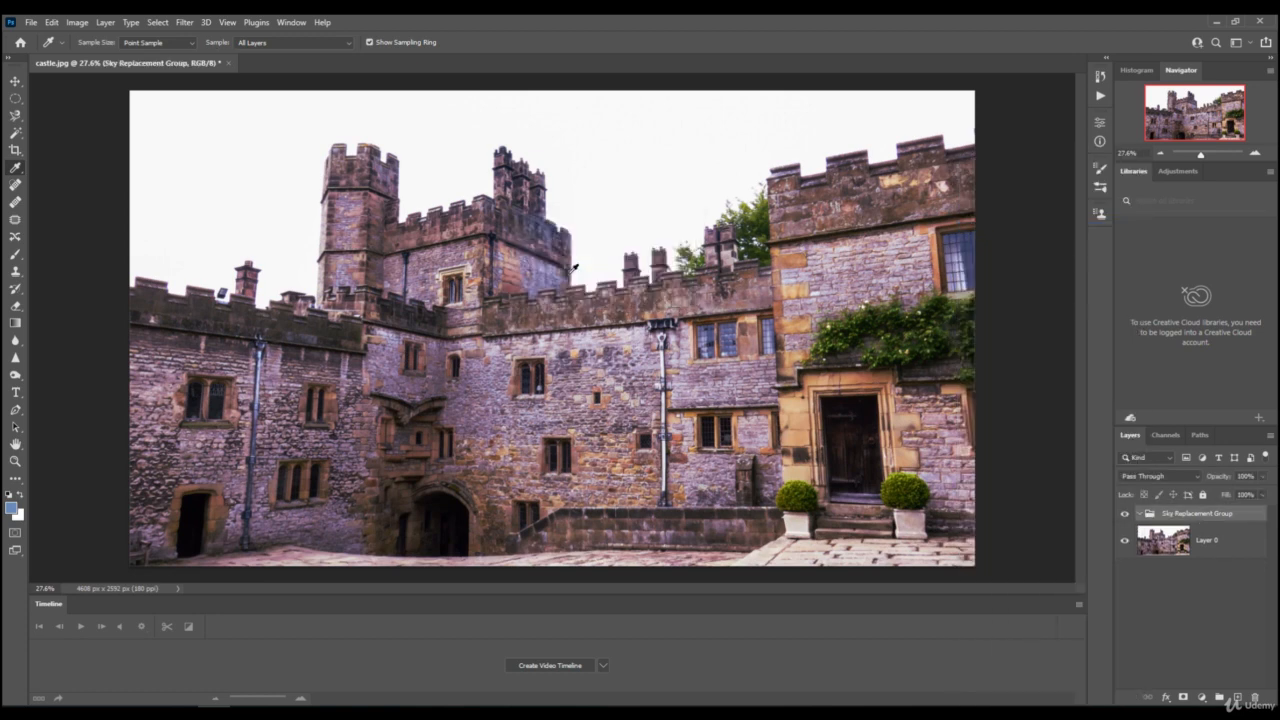
right_click(1185, 519)
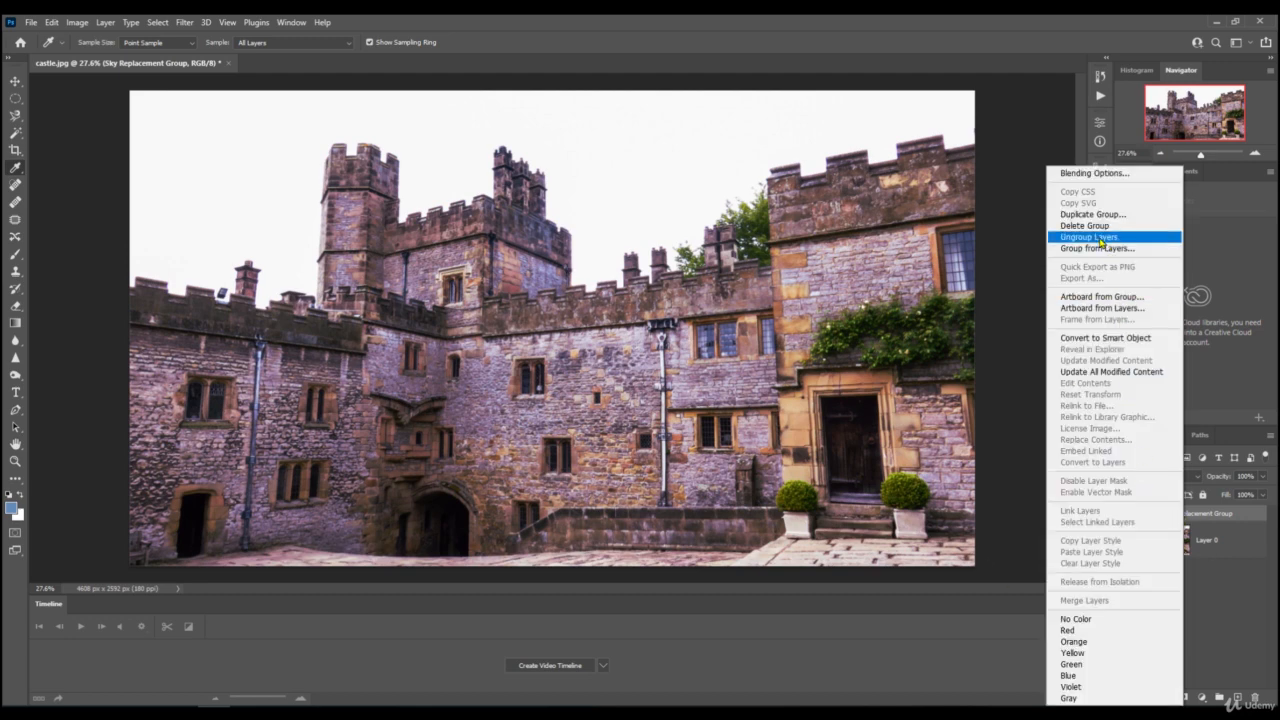
click(1098, 230)
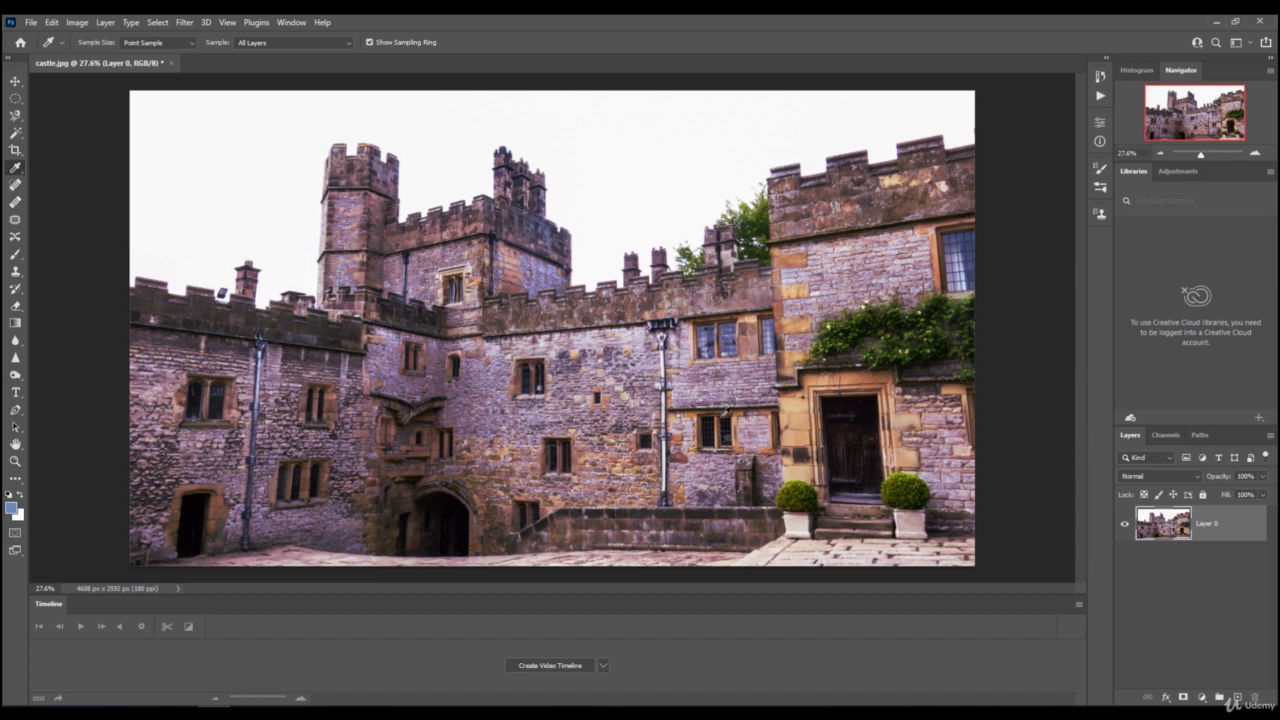
- Replace the castle photo's blank sky with the red and purple sunset preset from the Spectacular group, output to new layers
click(54, 26)
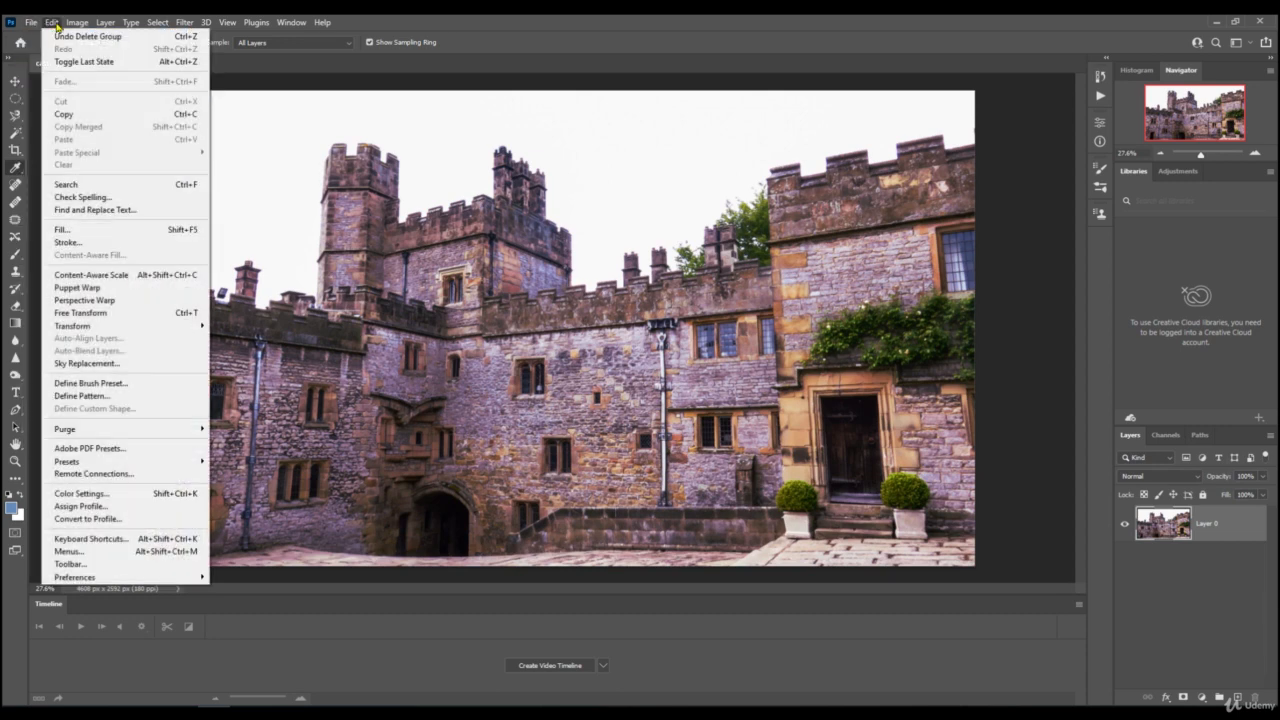
click(73, 365)
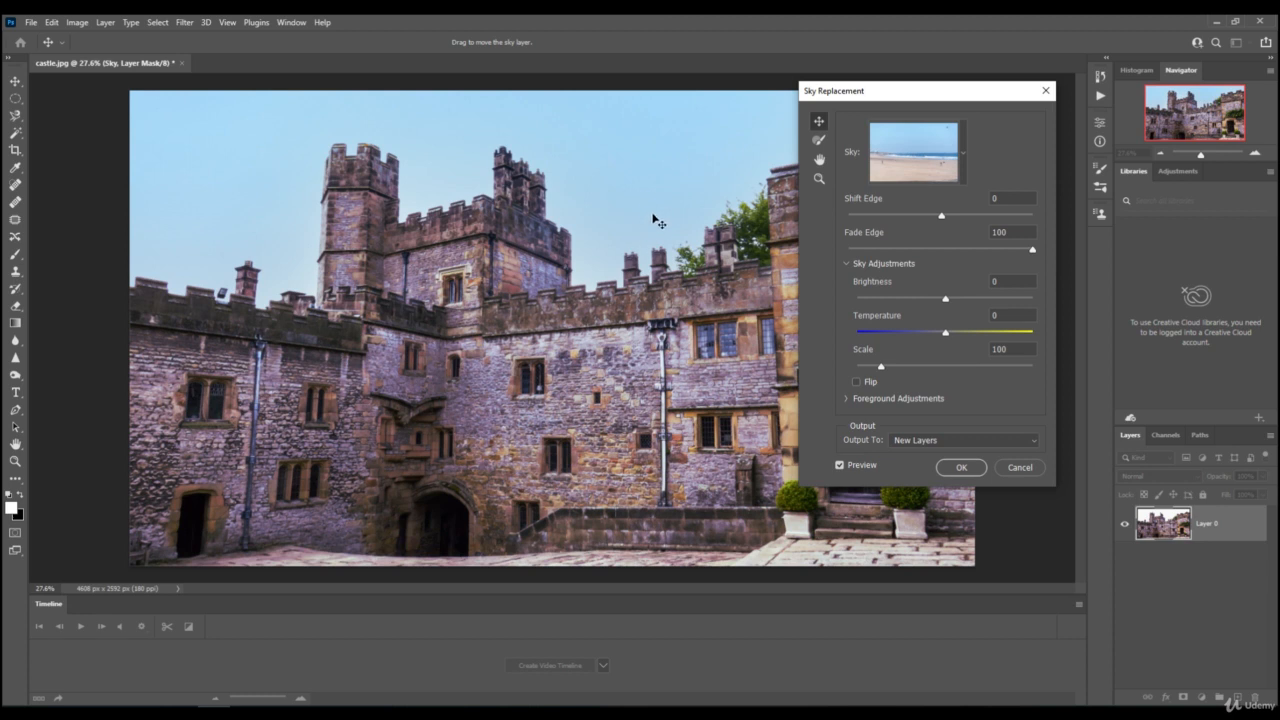
click(933, 159)
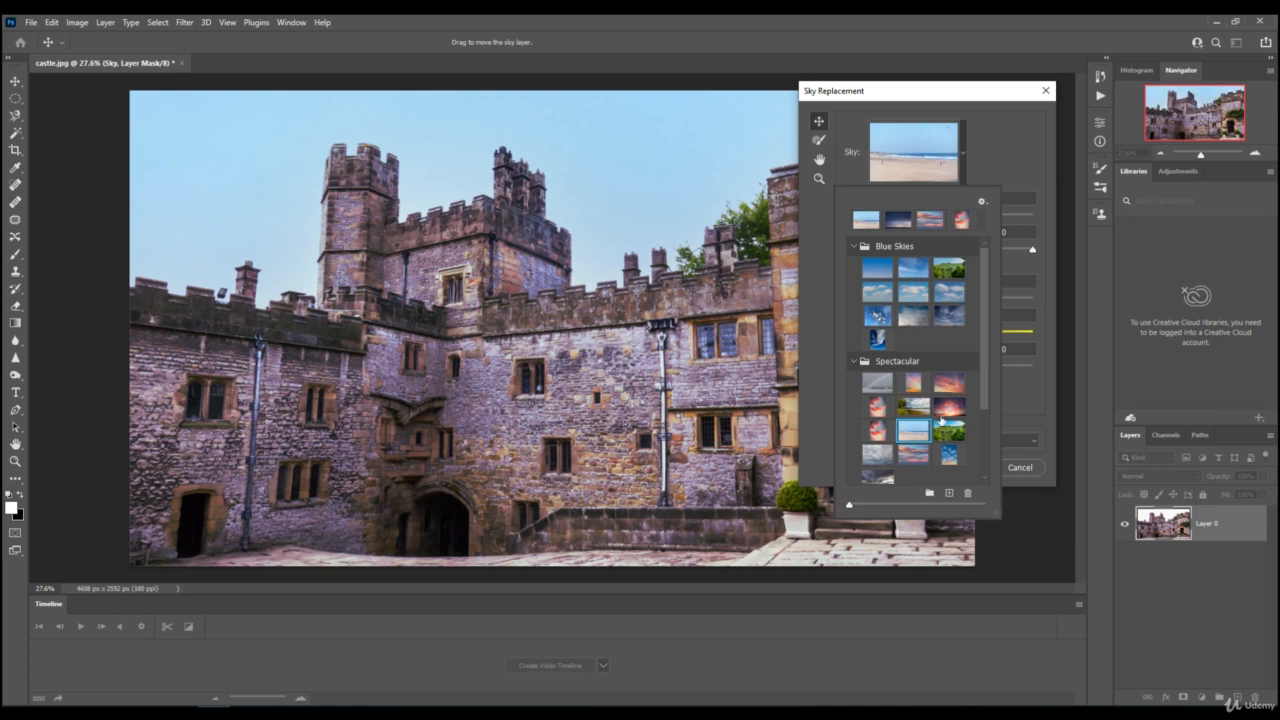
click(948, 412)
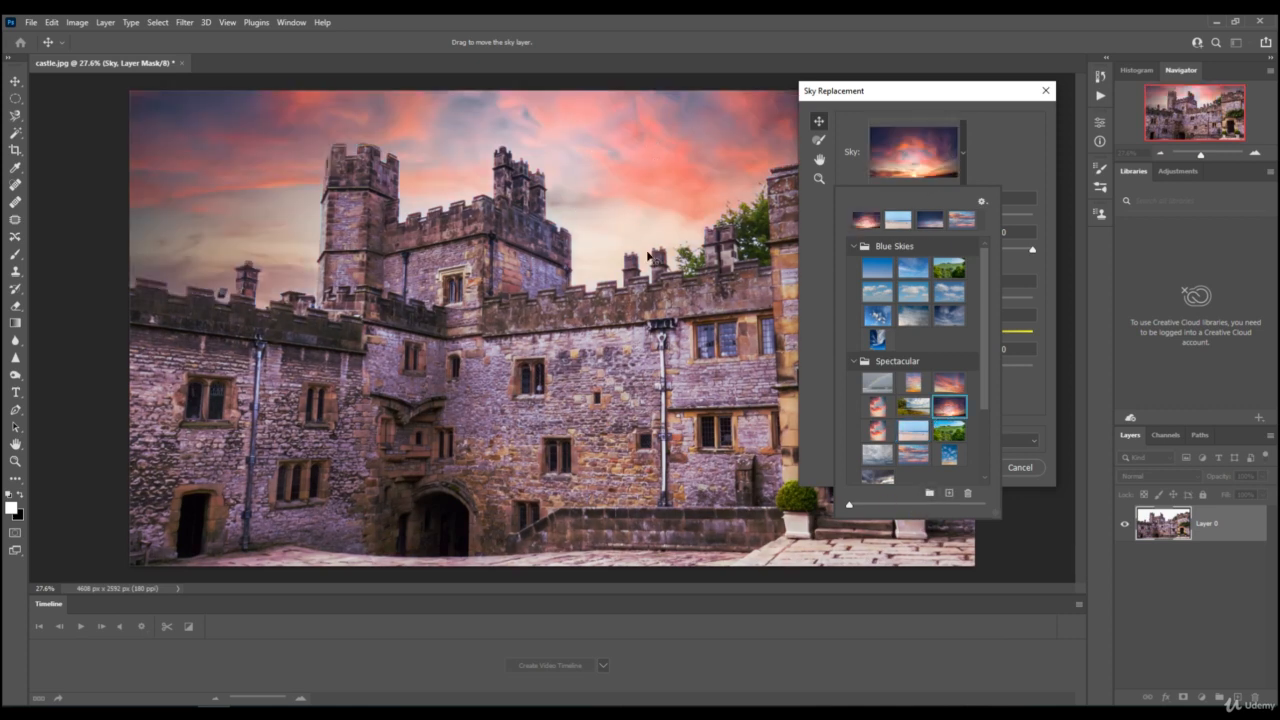
click(1005, 151)
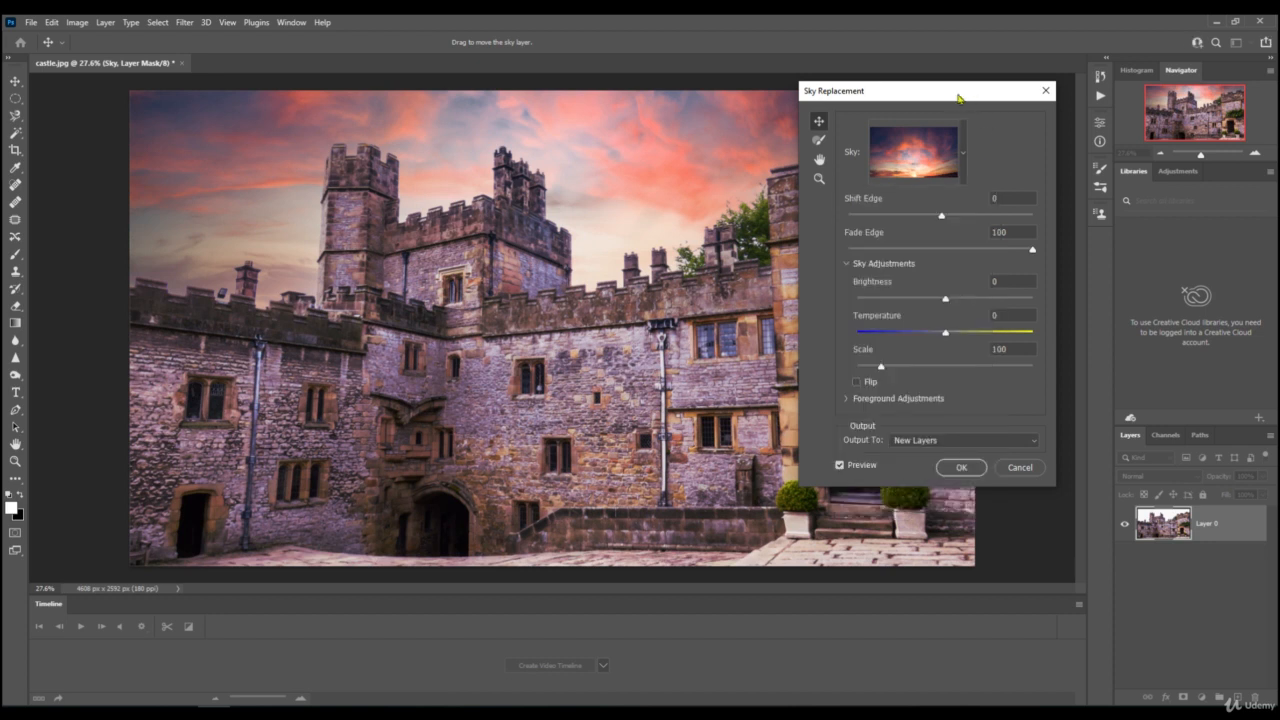
drag(958, 97, 1182, 107)
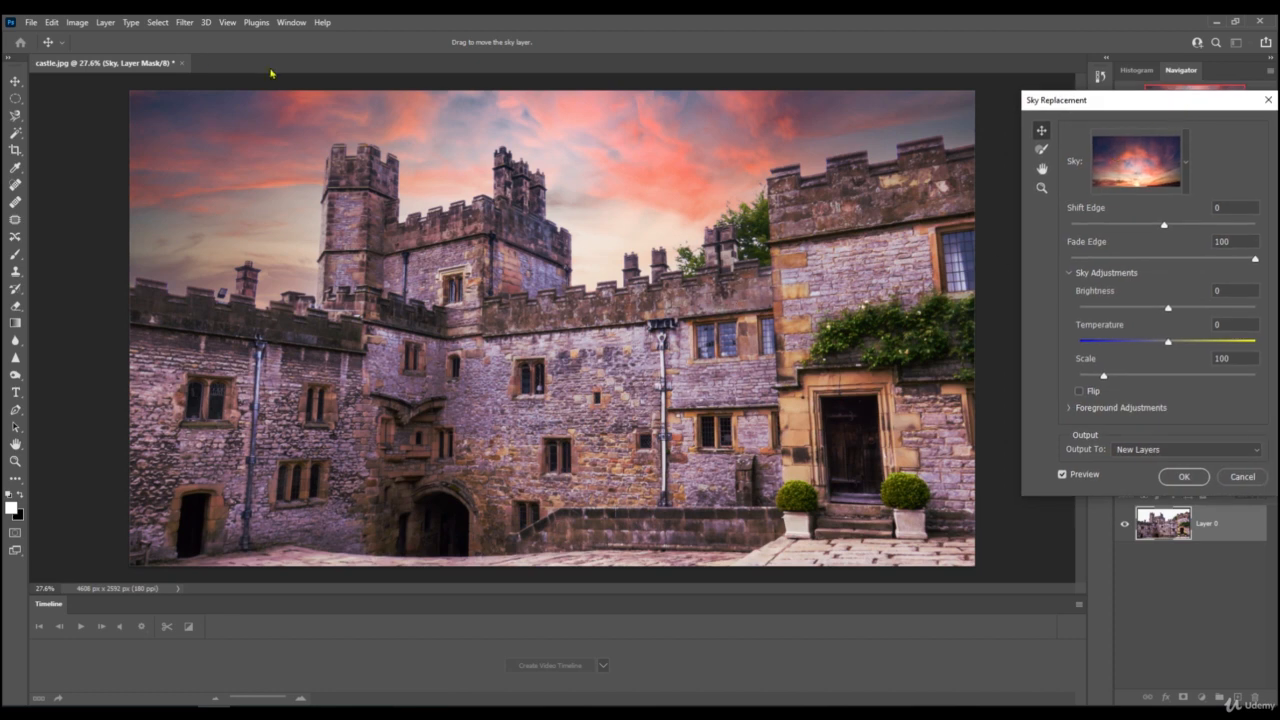
click(32, 22)
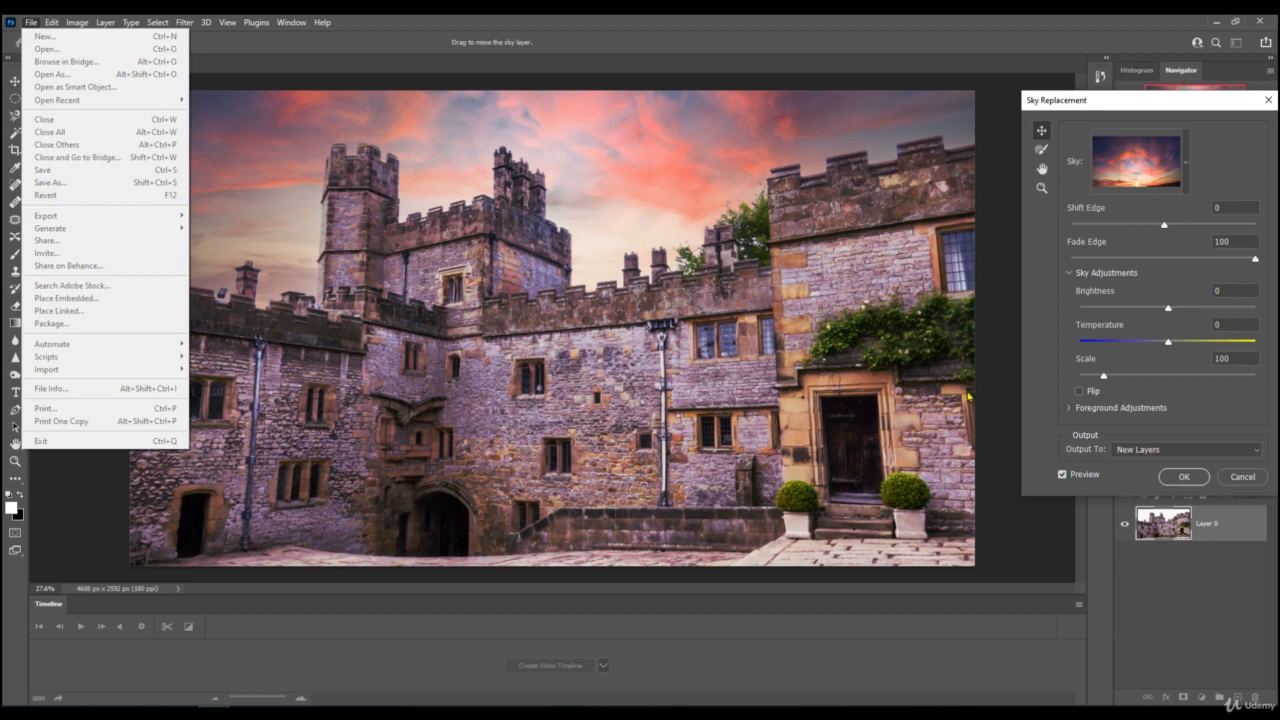
click(1189, 484)
click(1189, 484)
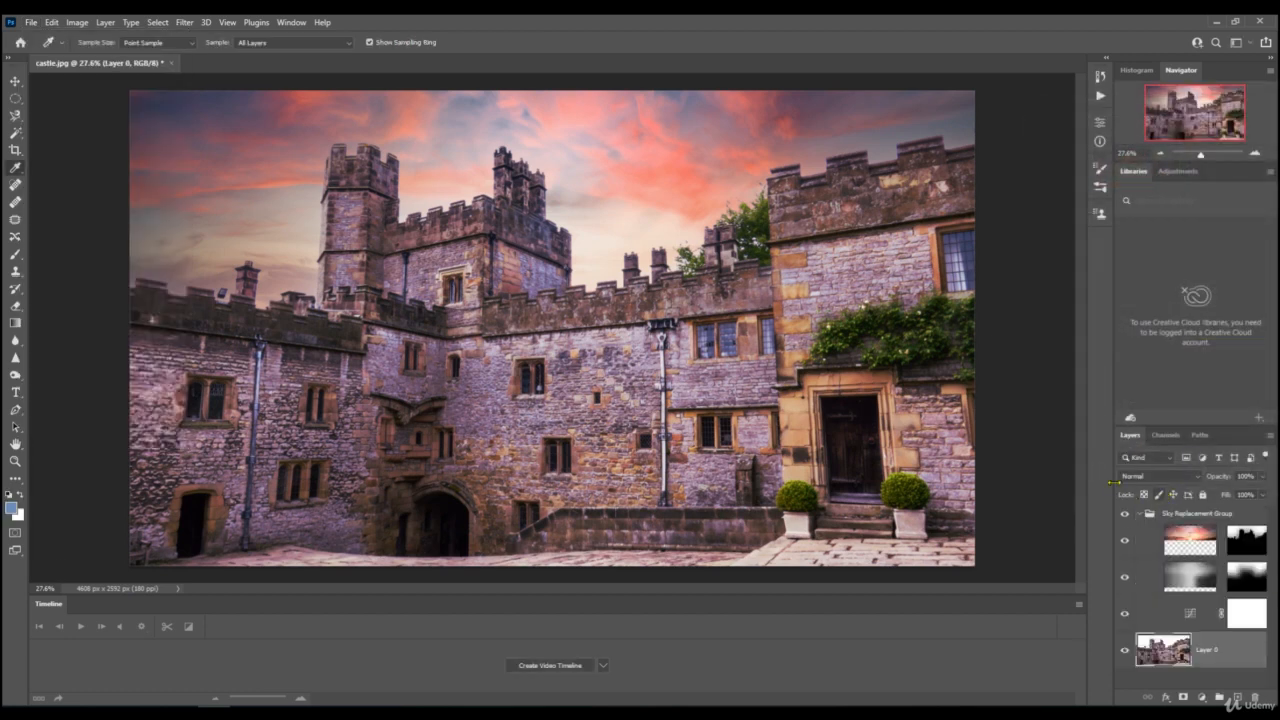
- Save the castle image as a JPEG named "castle 2" in the photos for course folder at quality 12 without overwriting castle.jpg
click(32, 22)
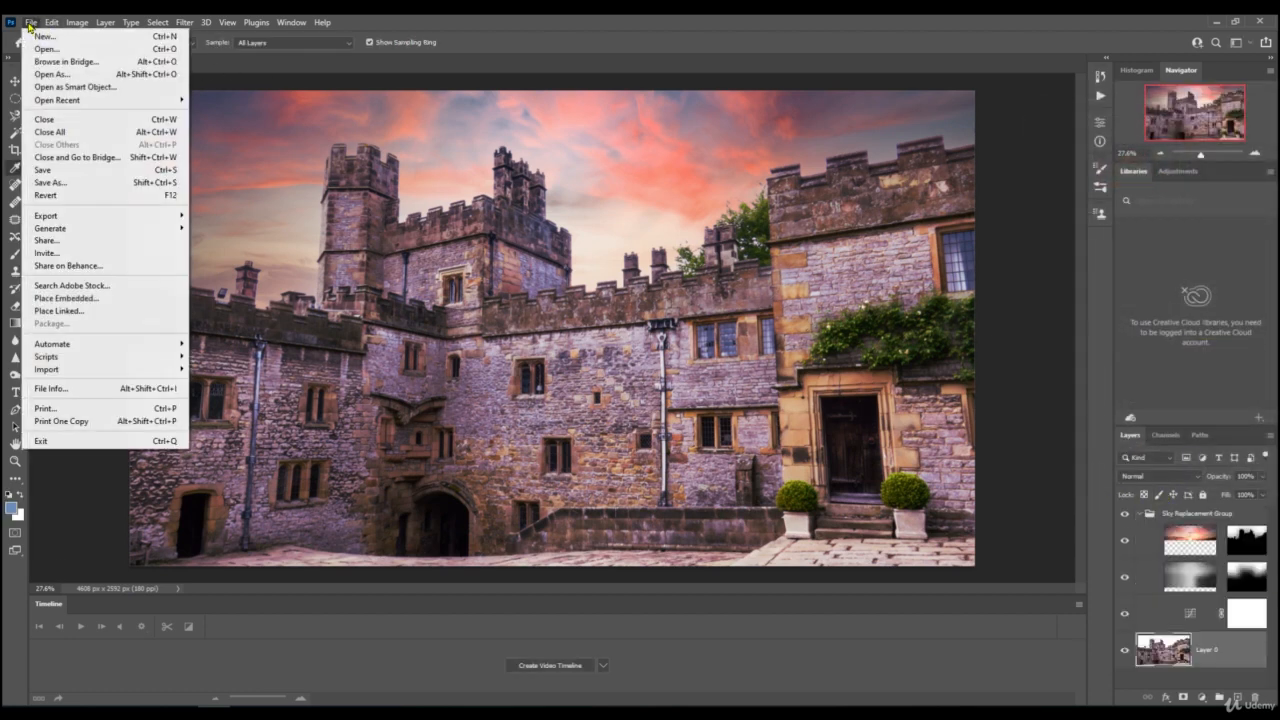
click(60, 182)
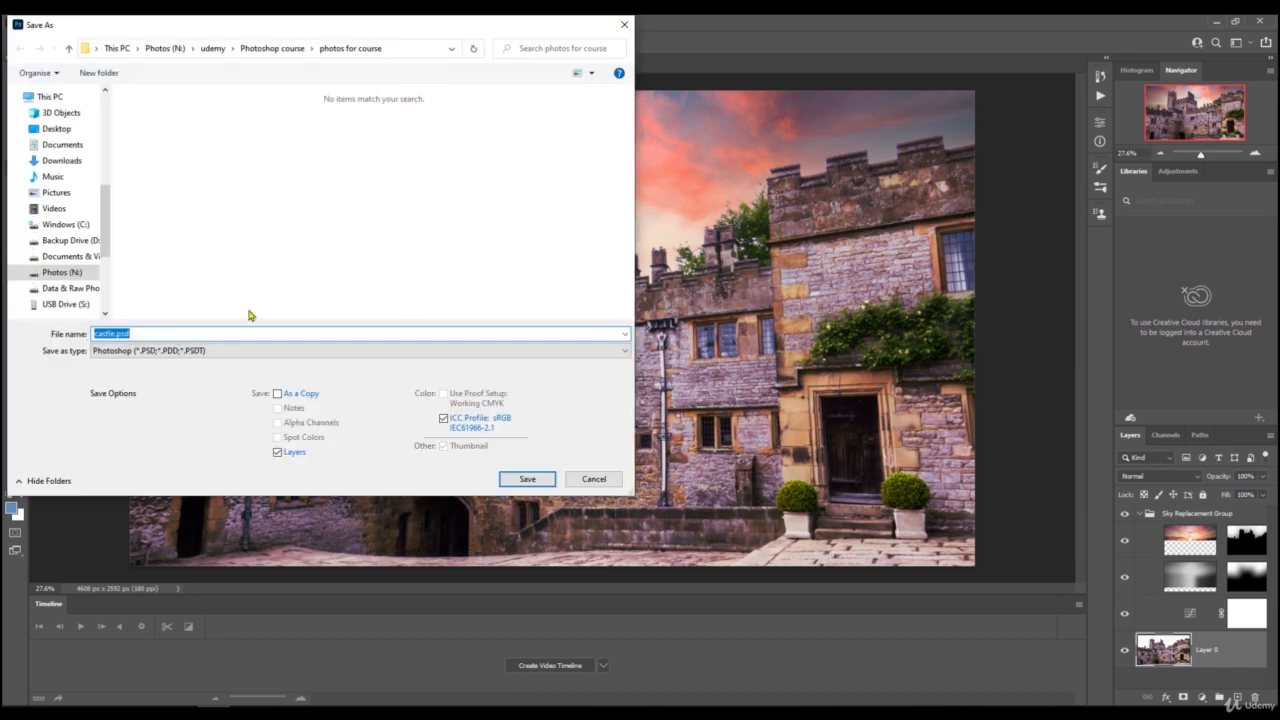
click(166, 352)
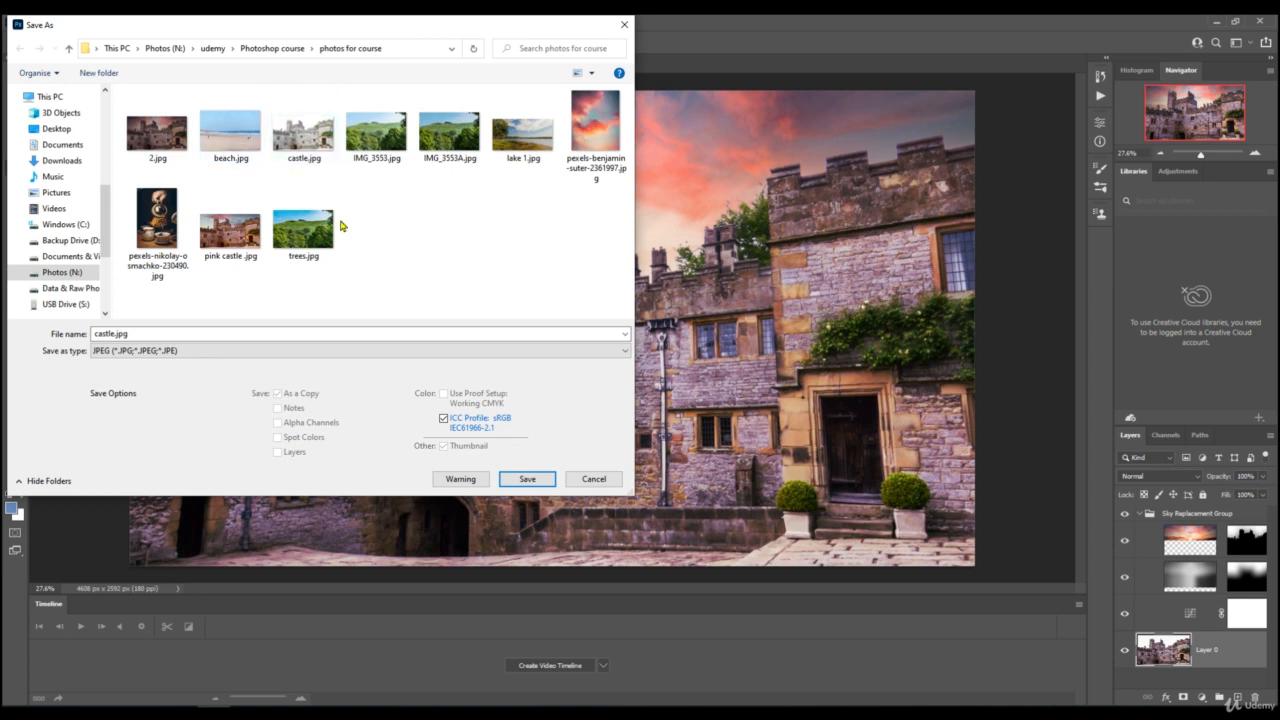
click(522, 480)
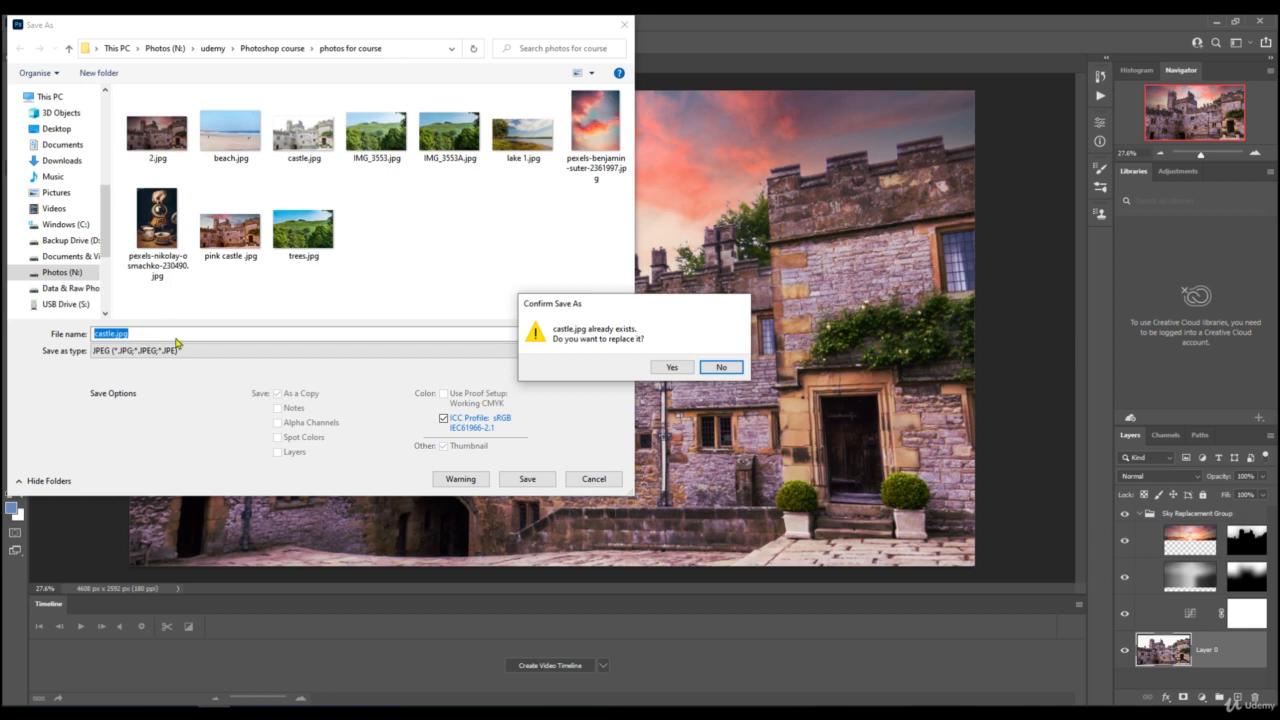
click(720, 368)
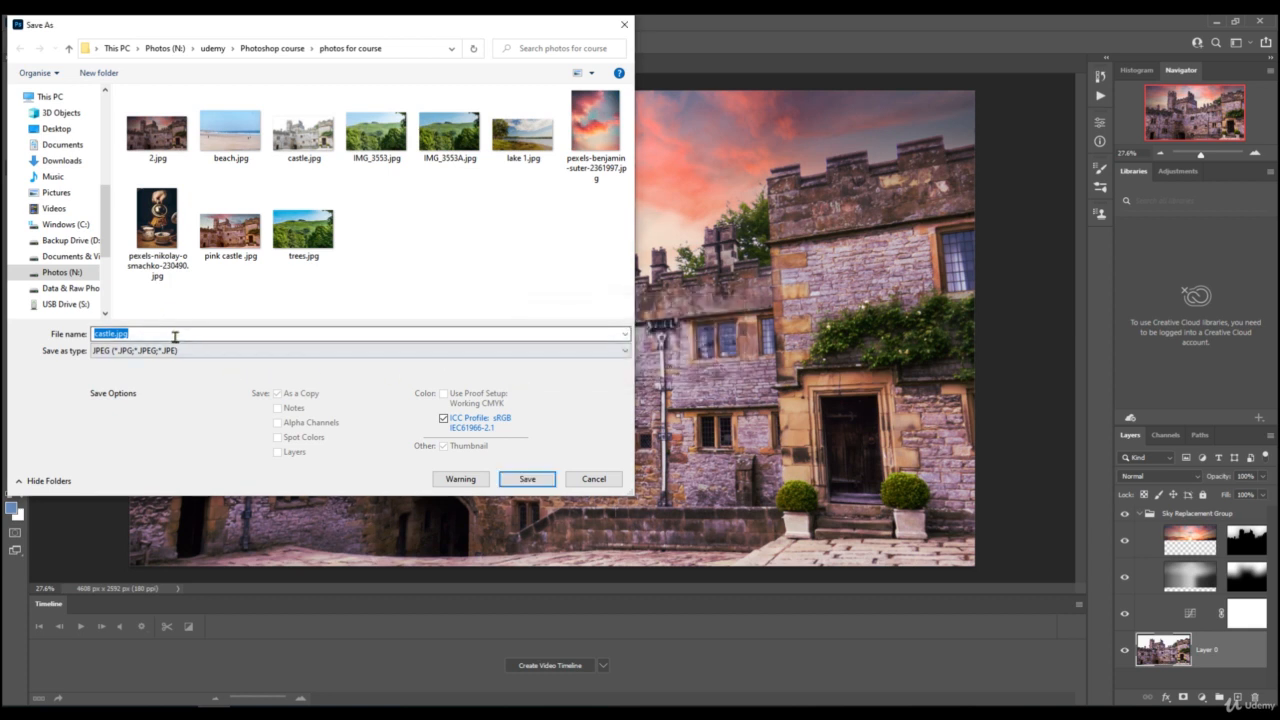
drag(136, 333, 97, 318)
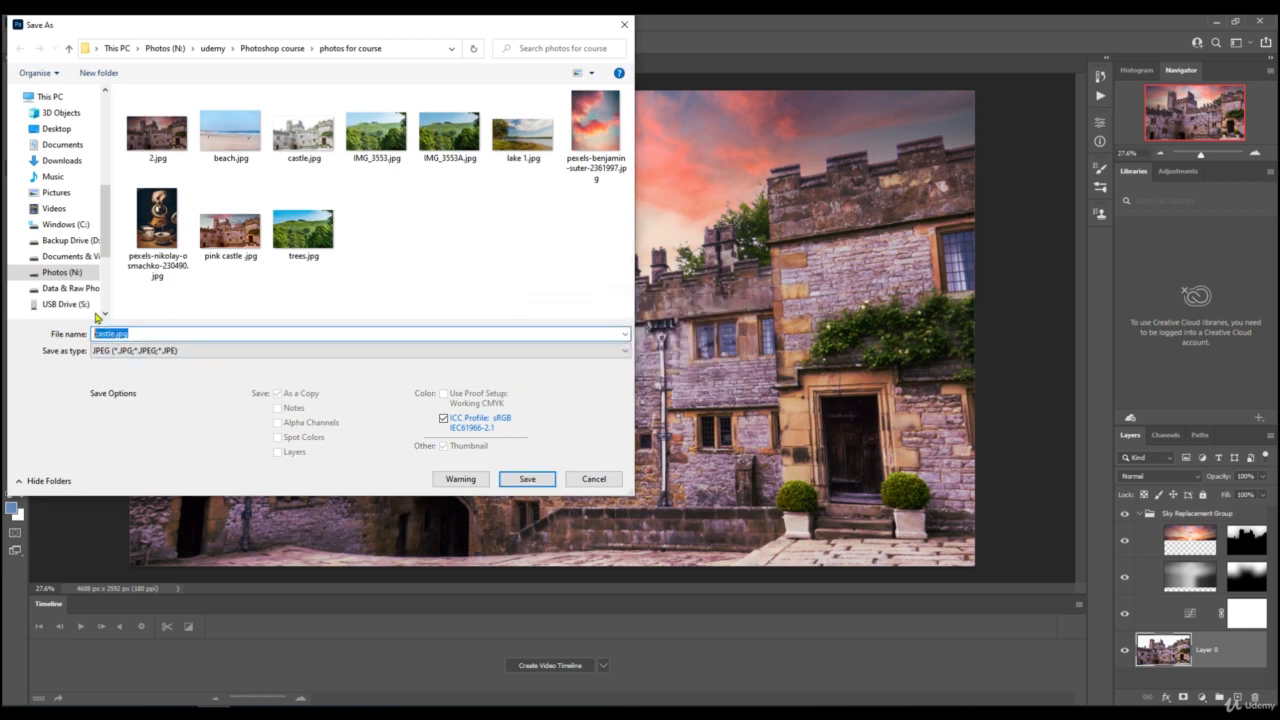
text(cas)
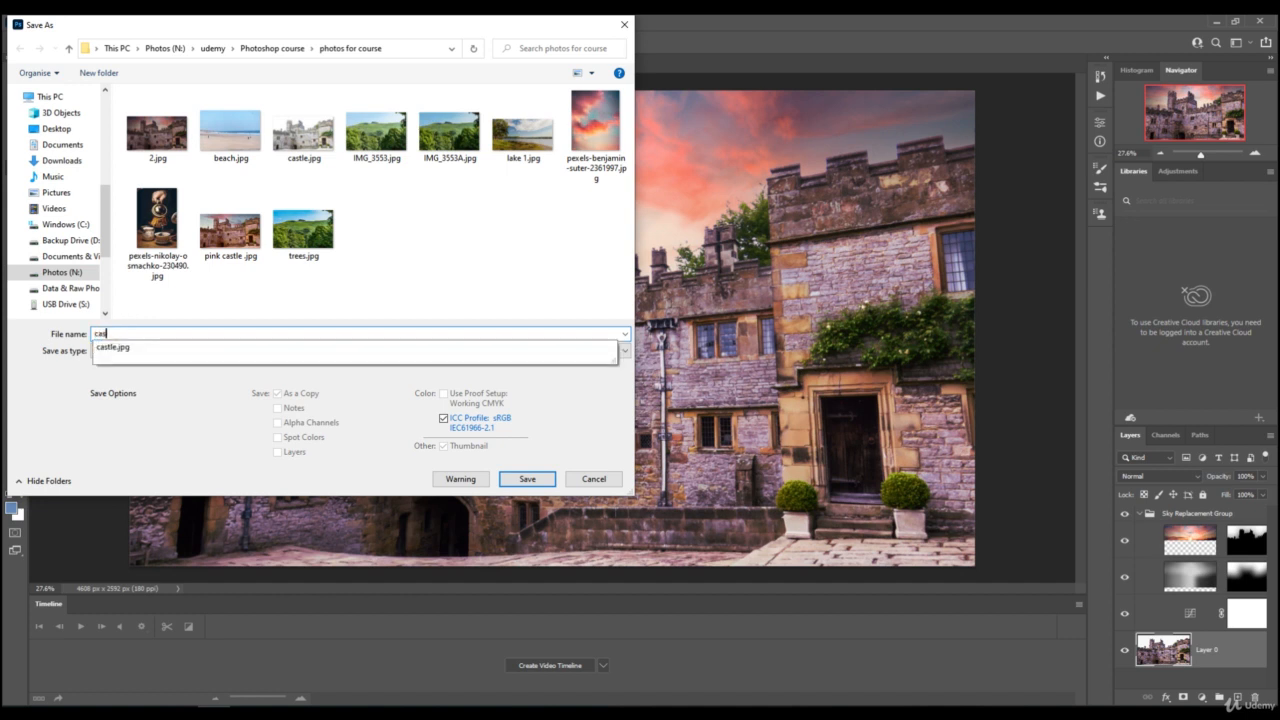
text(tle 2)
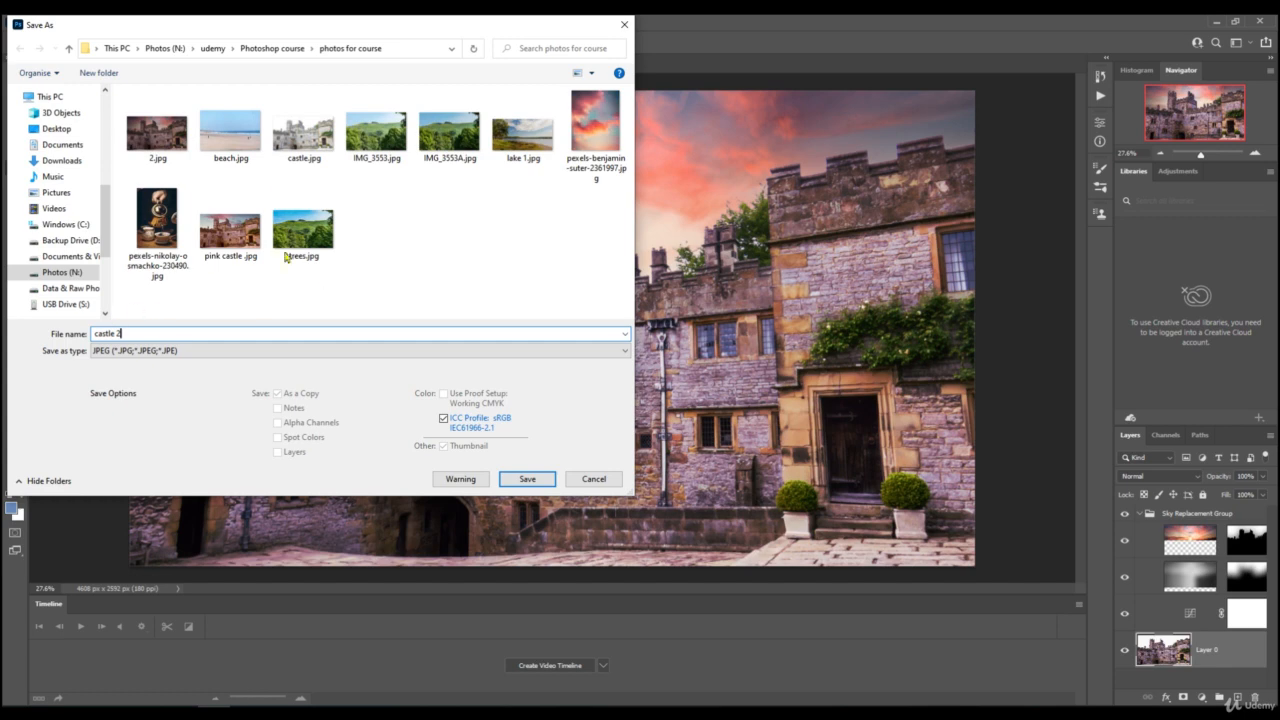
click(522, 479)
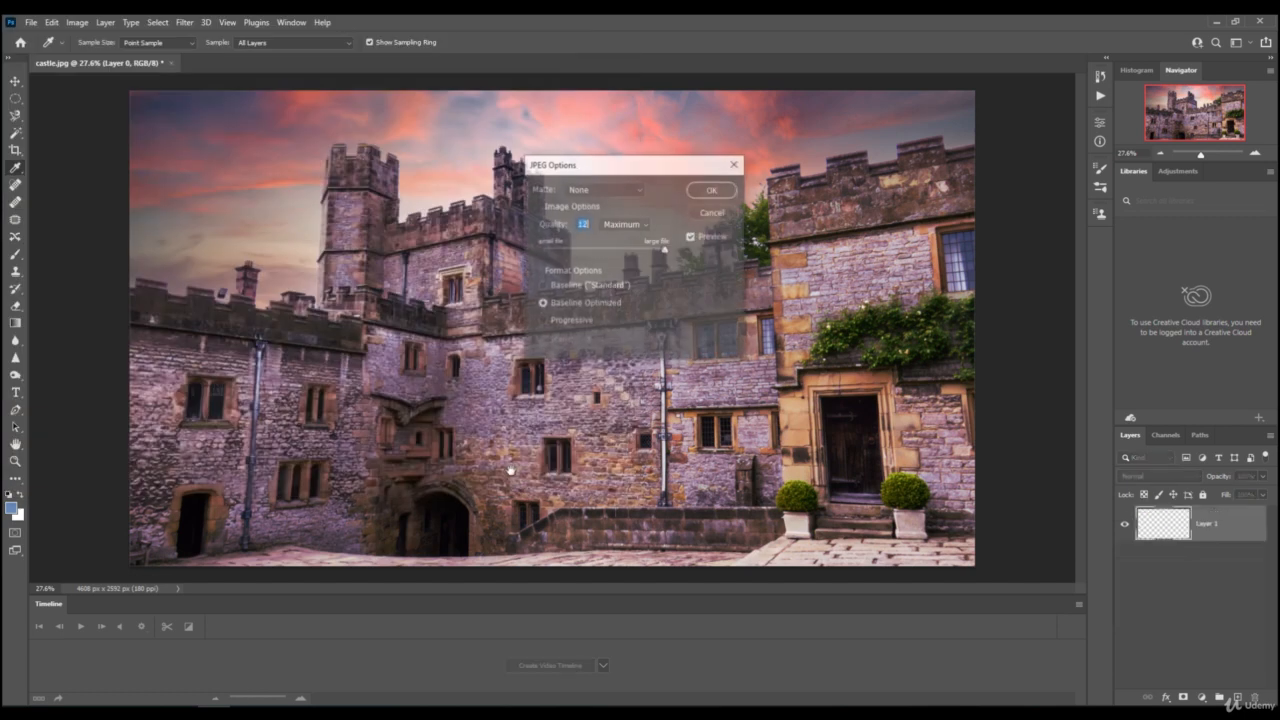
click(733, 189)
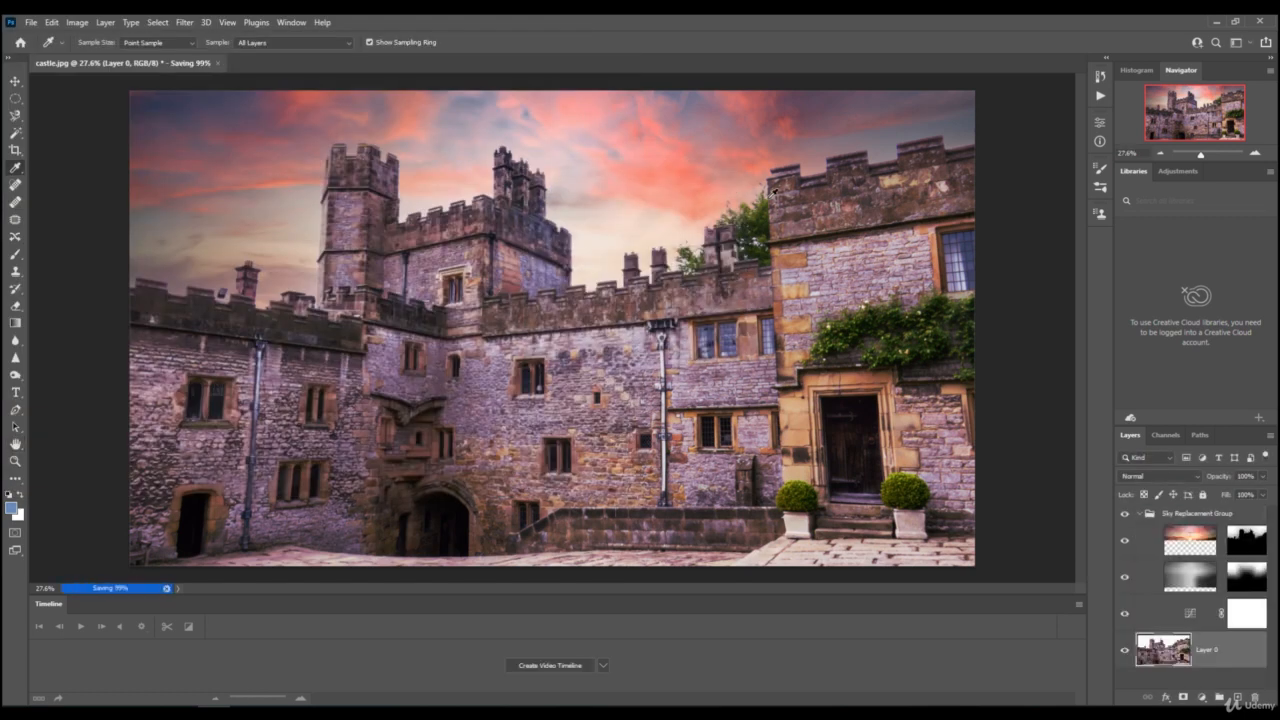